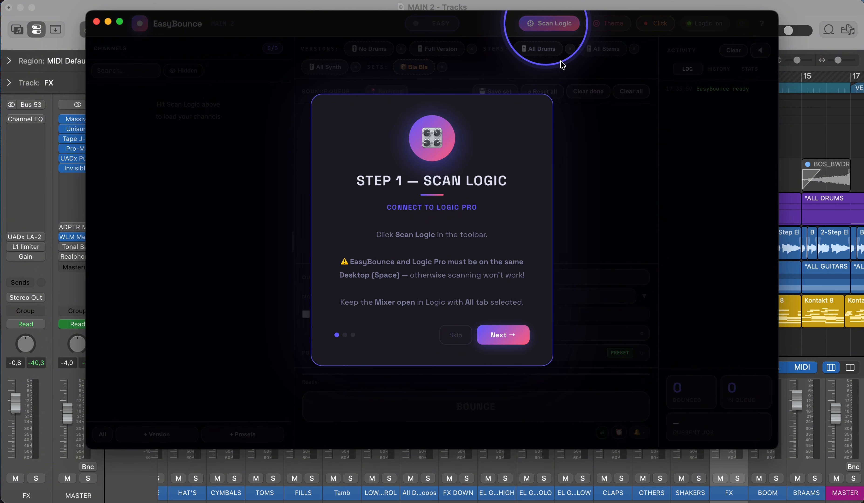
Go through the three-part introduction to its end and scan the Logic project to load its channels
click(504, 335)
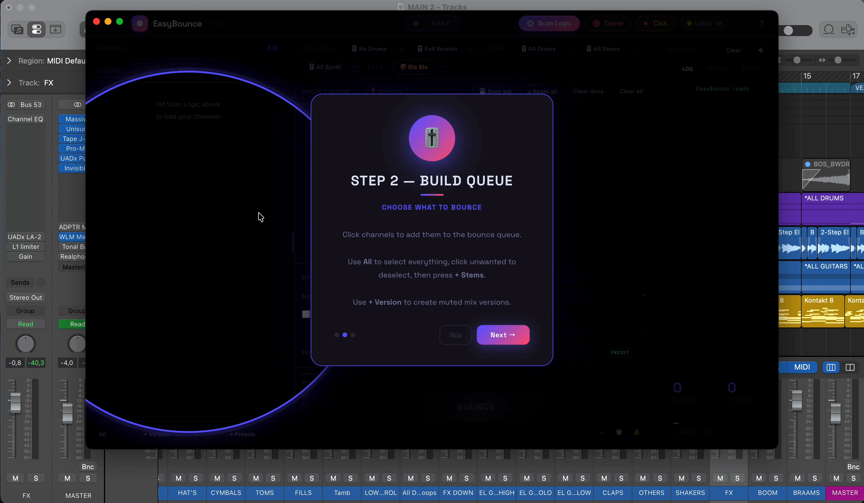
click(520, 342)
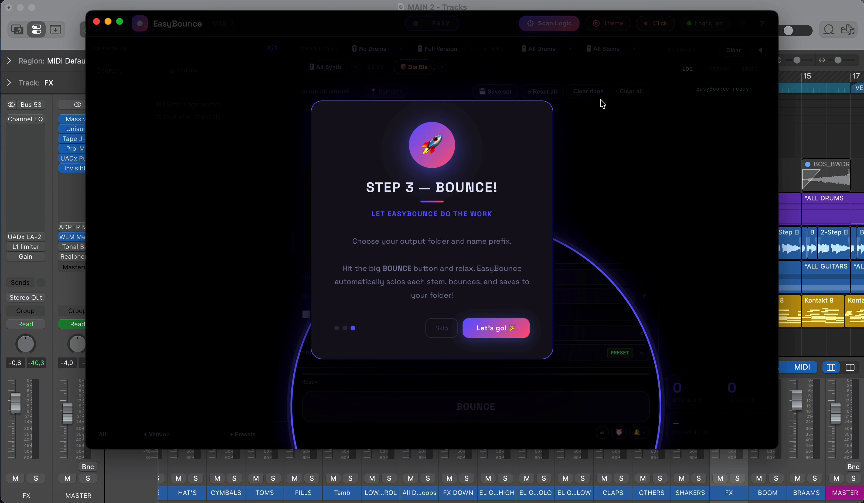
click(511, 331)
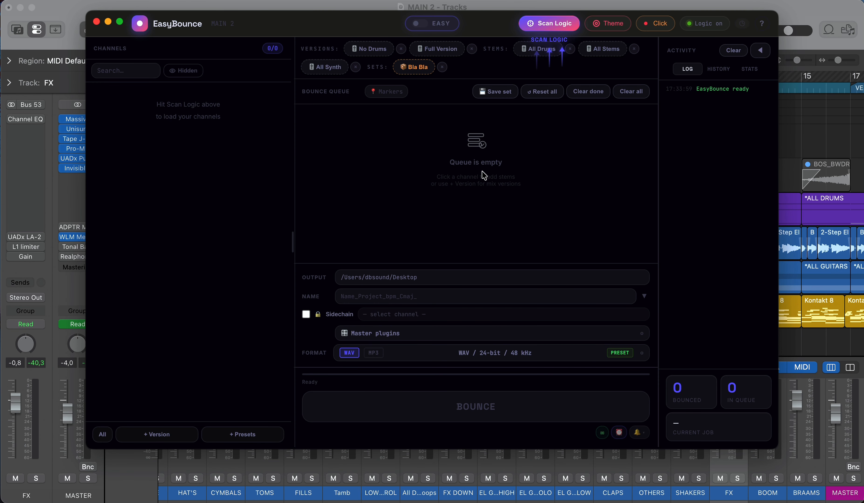
click(550, 29)
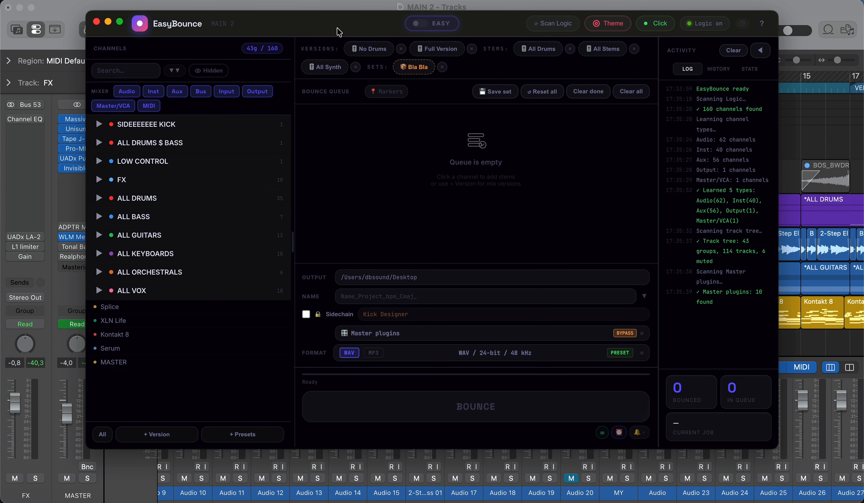
Hide the SIDEEEEEEE KICK, ALL DRUMS $ BASS and LOW CONTROL groups from the channel list and check the list of hidden channels
drag(337, 28, 490, 84)
scroll(198, 241, down, 6)
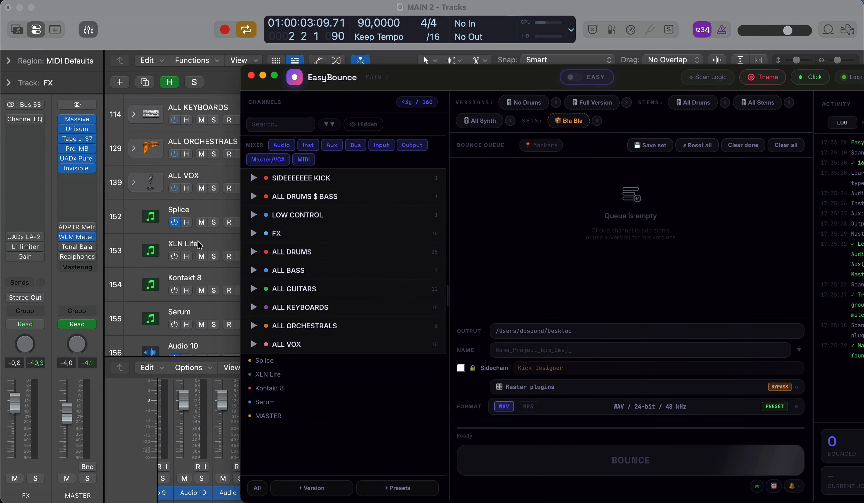
scroll(198, 245, up, 6)
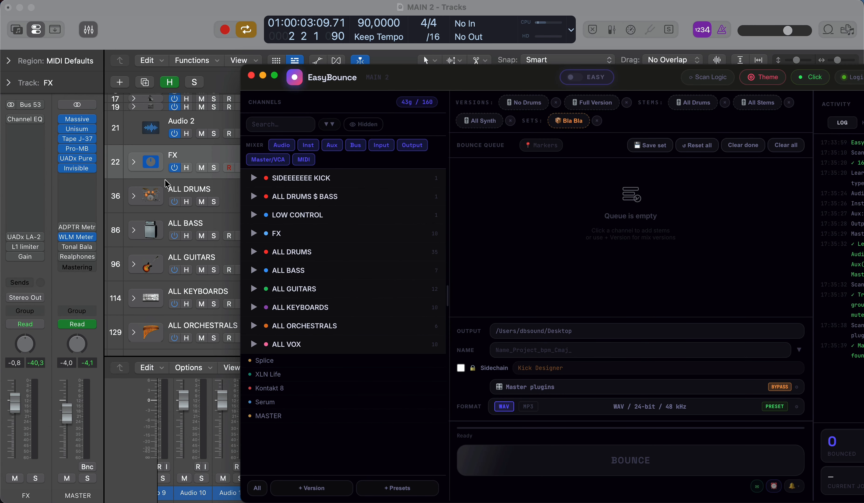
scroll(167, 193, up, 2)
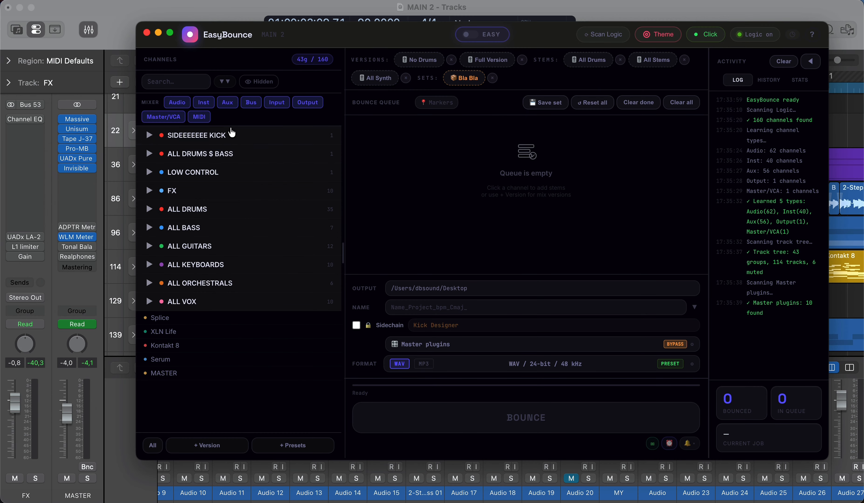
right_click(226, 139)
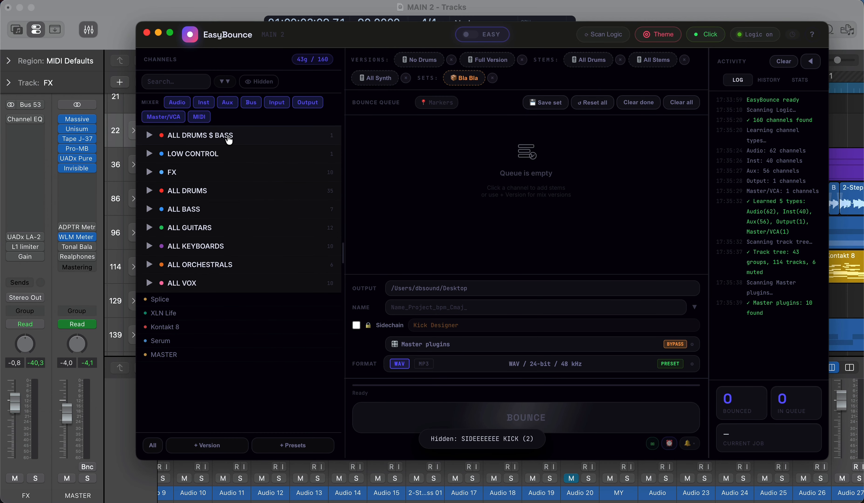
right_click(249, 142)
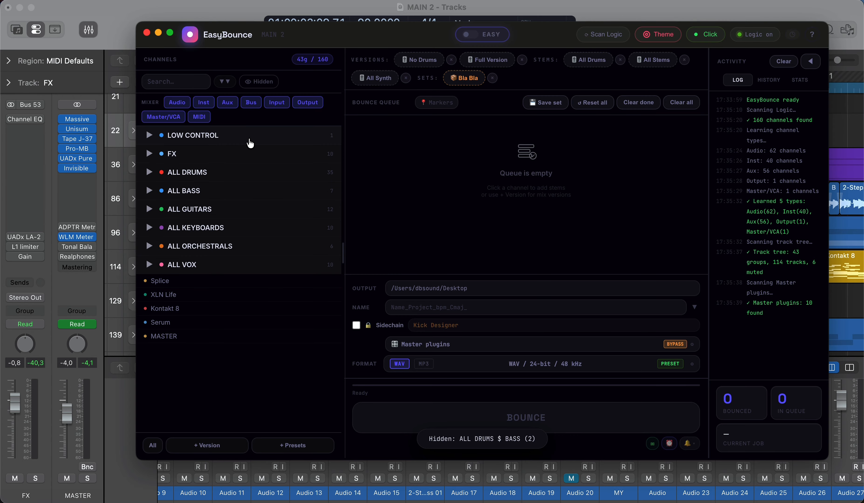
right_click(218, 137)
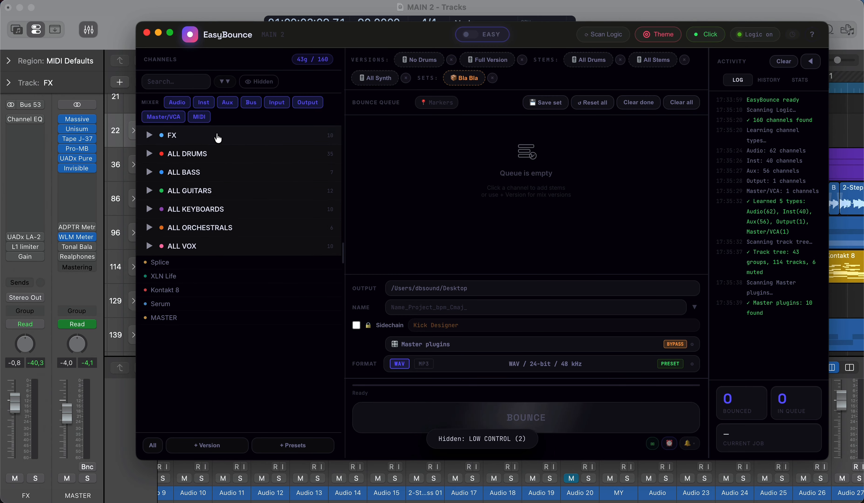
click(264, 83)
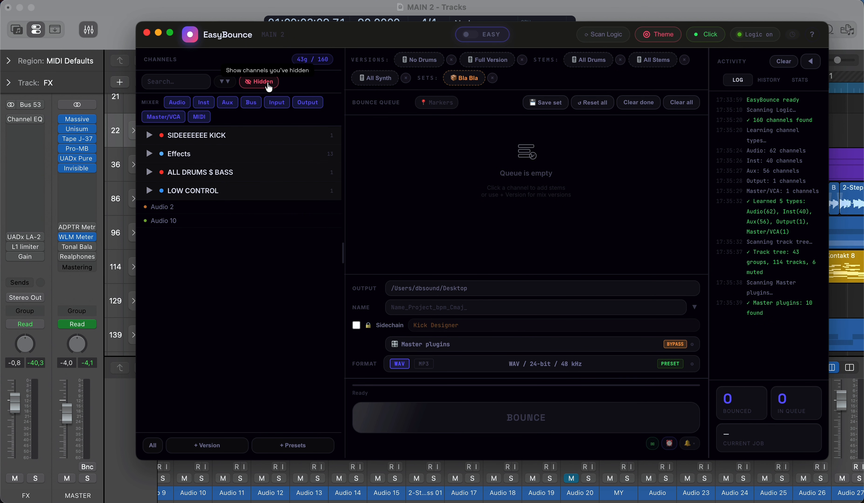
click(261, 82)
Switch to Logic Pro, extend the cycle range around the intro to span 0 3 1 1 to 4 2 4 1, and play it back
drag(545, 38, 524, 38)
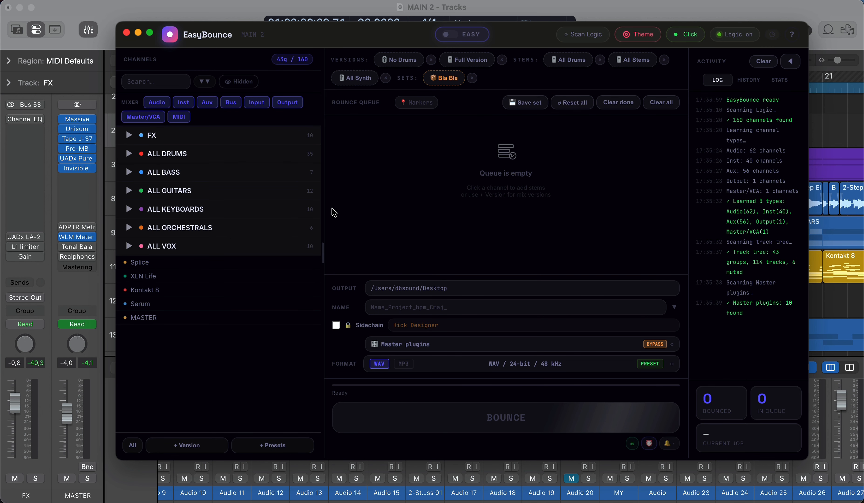
drag(368, 43, 380, 220)
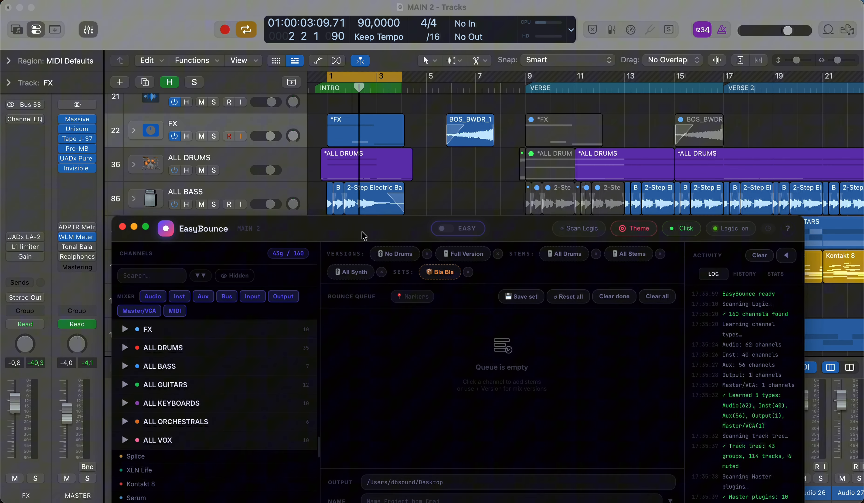
click(428, 178)
scroll(392, 104, up, 3)
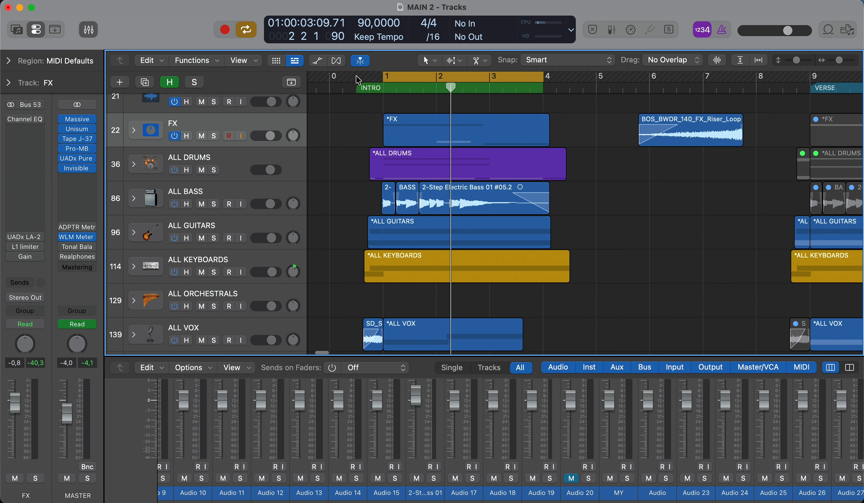
key(space)
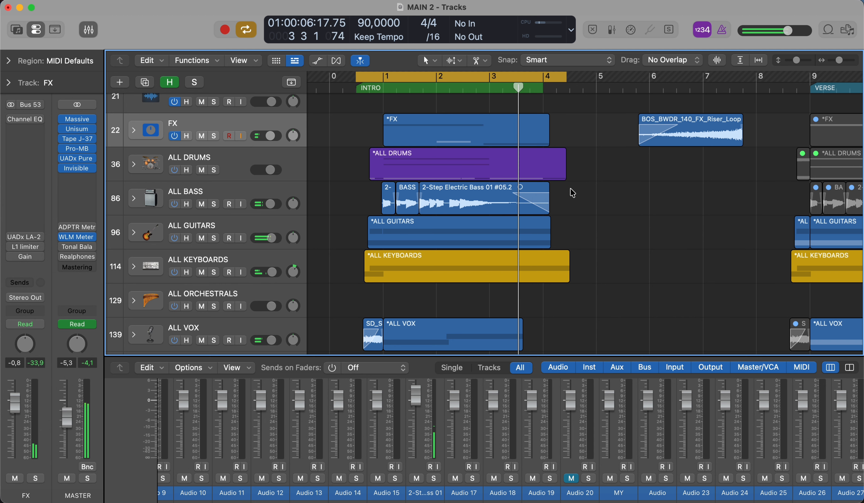
key(space)
Switch back to EasyBounce and queue the Full Version mix with the ALL DRUMS and ALL GUITARS stems
key(super+Tab)
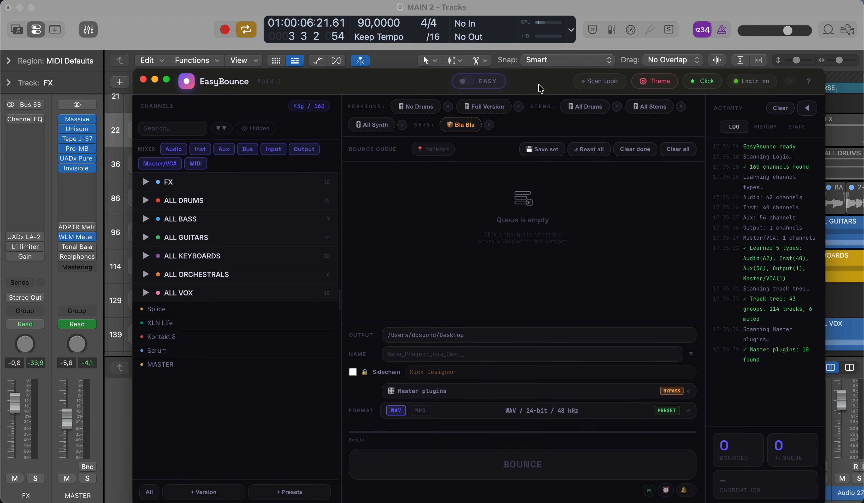
drag(540, 88, 522, 85)
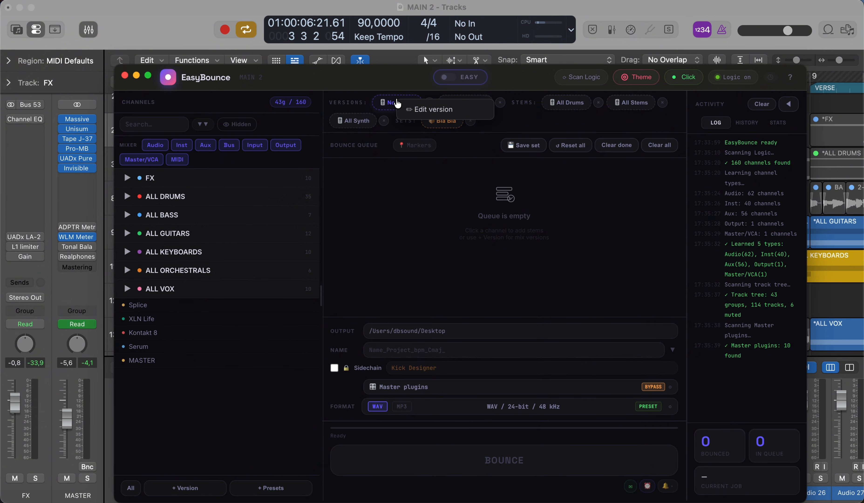
click(467, 107)
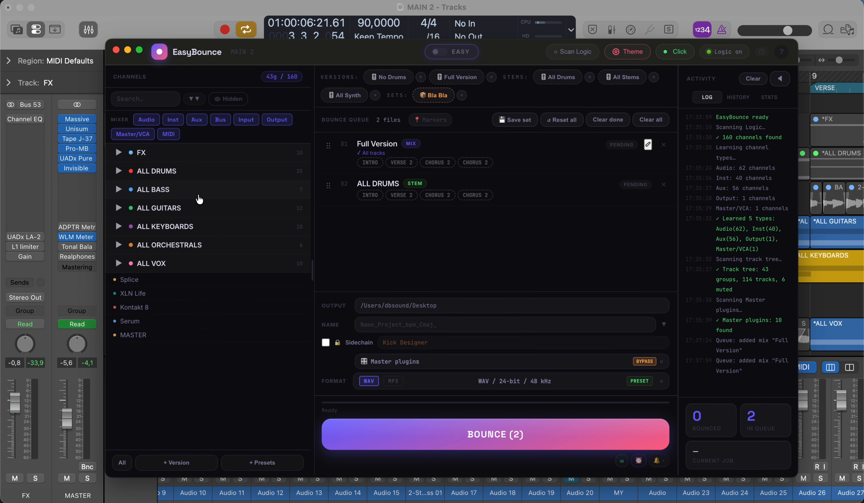
drag(155, 208, 437, 238)
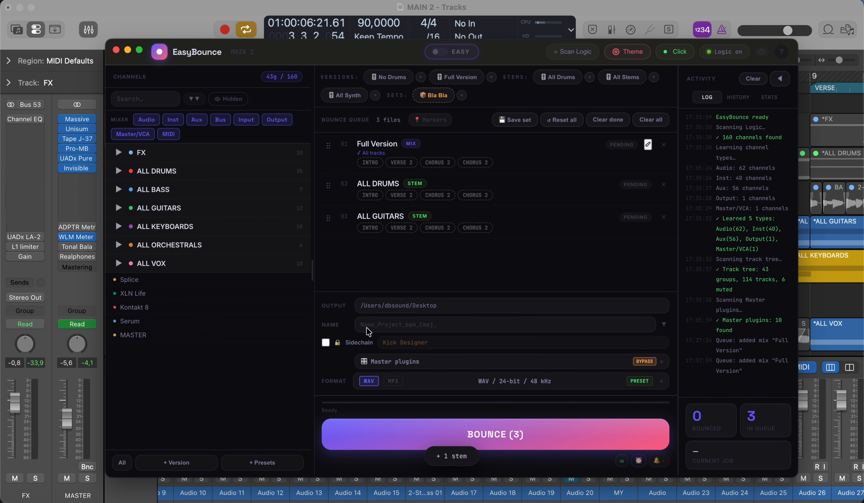
Enable Sidechain and set its channel to the SIDEEEEEEE KICK aux, found by searching for kick
click(406, 343)
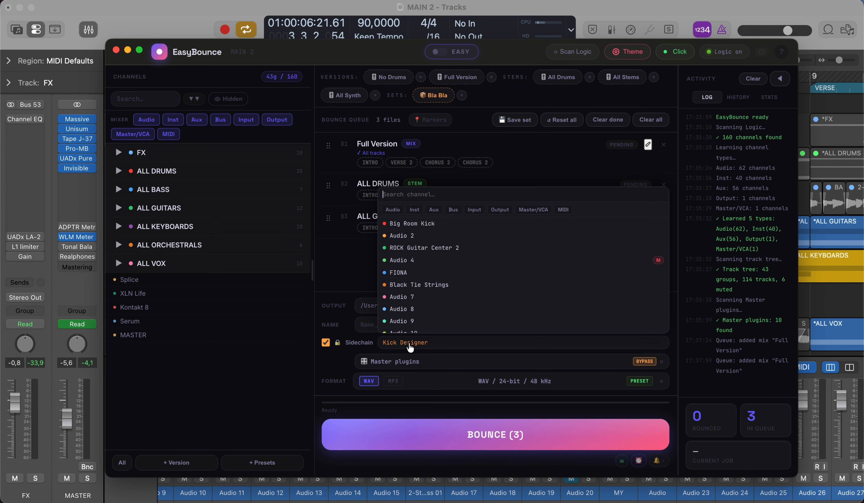
click(434, 210)
text(kick)
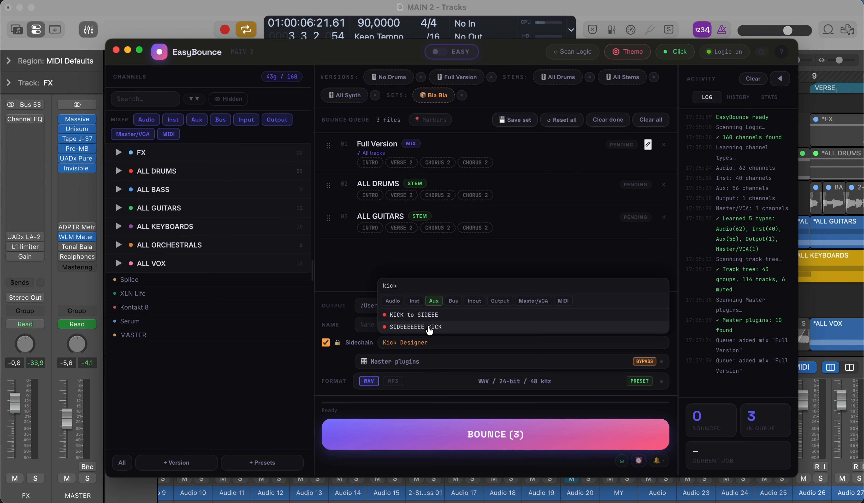
click(418, 327)
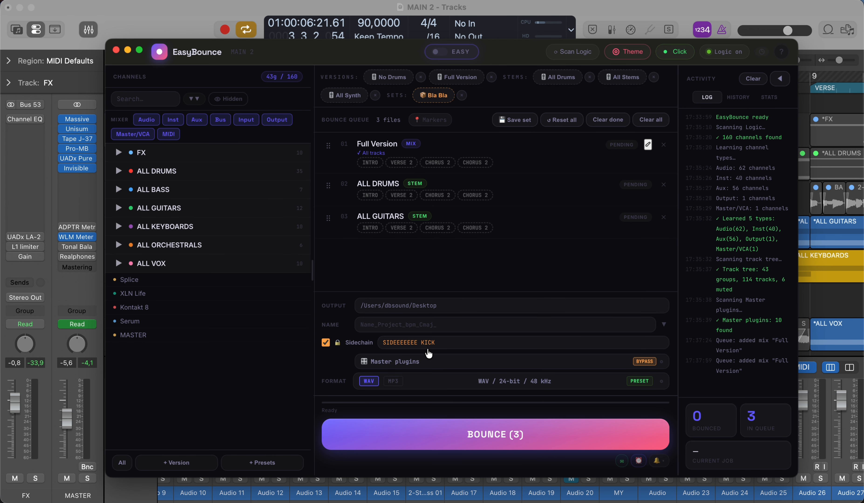
Remove the ALL DRUMS stem from the bounce queue
drag(457, 51, 472, 37)
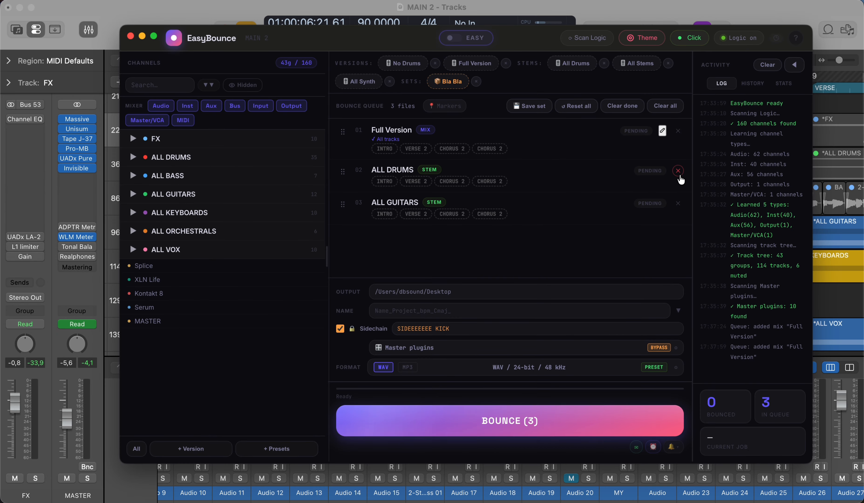
click(679, 175)
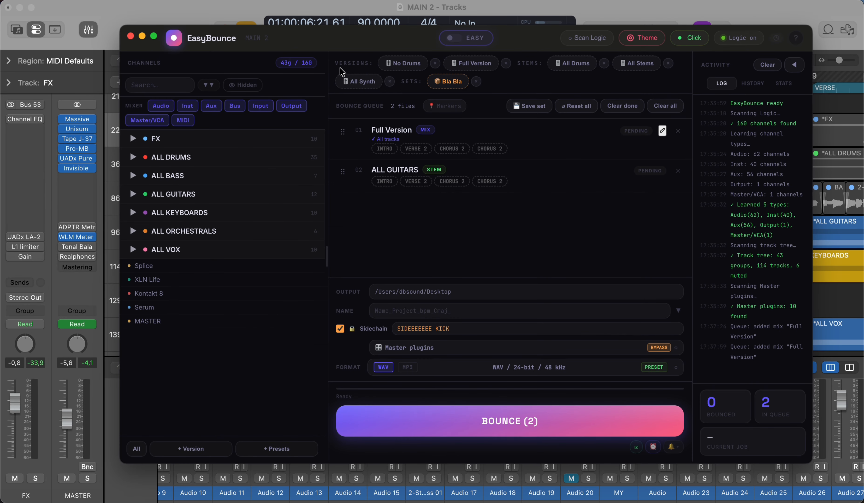
drag(362, 46, 345, 43)
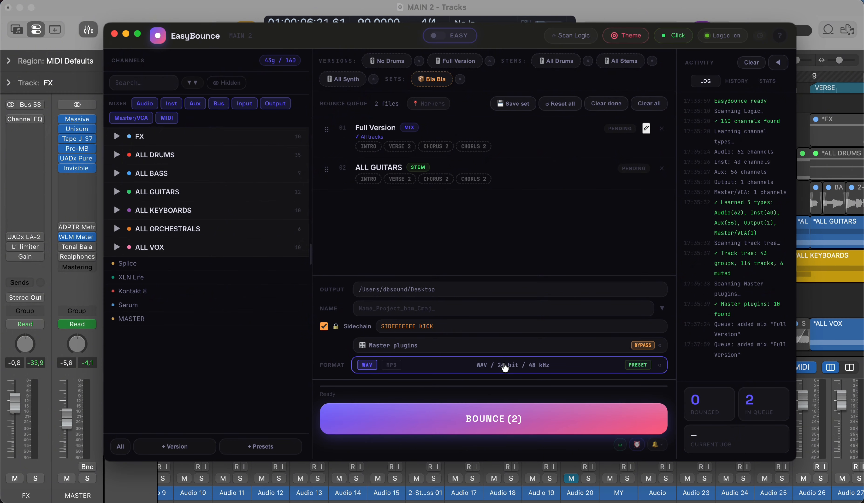
Change the bounce format source to Set in Logic, and check the bit depth and sample rate choices in Logic's Bounce dialog
click(508, 369)
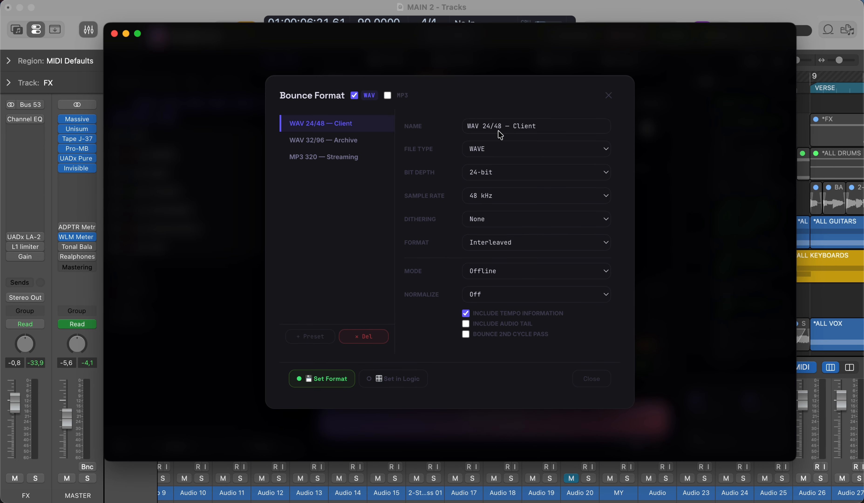
click(574, 179)
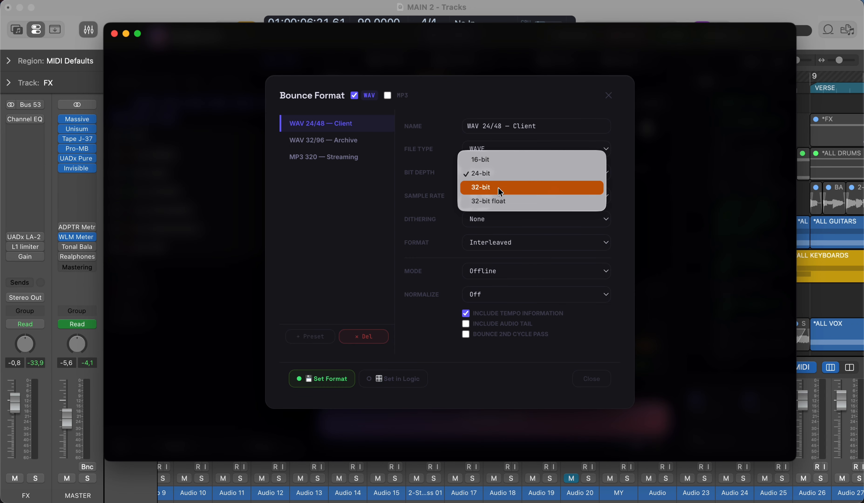
click(460, 89)
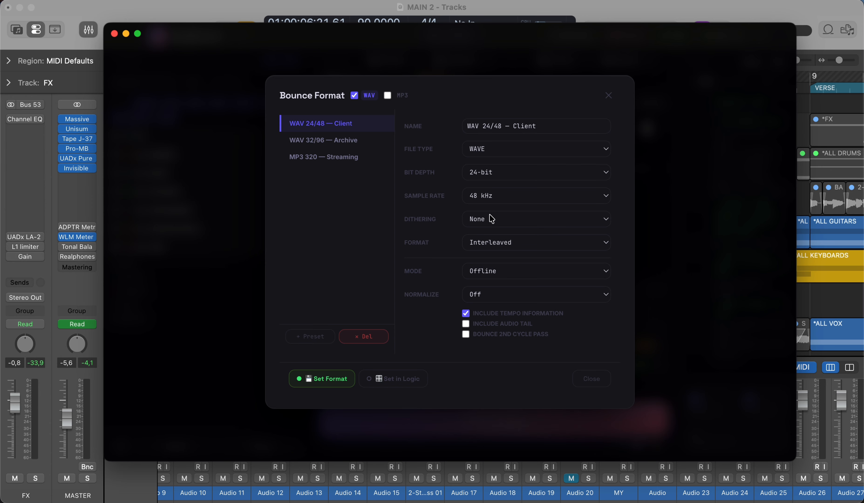
click(407, 380)
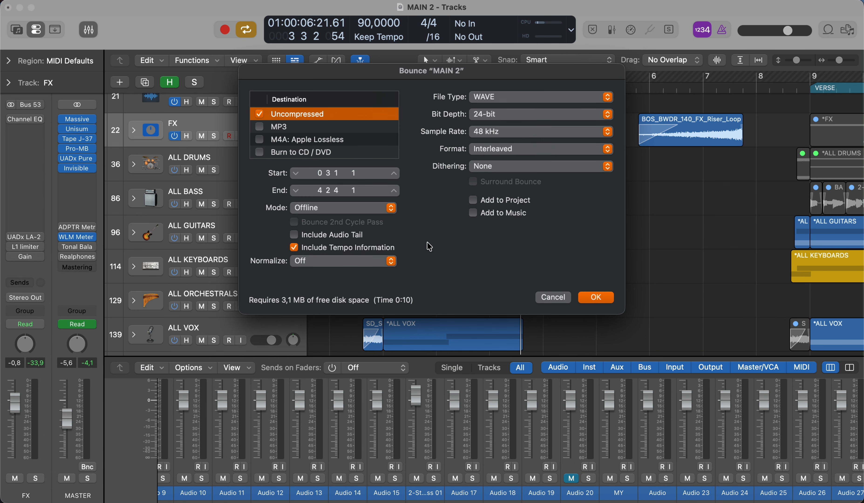
click(501, 117)
click(548, 134)
click(553, 297)
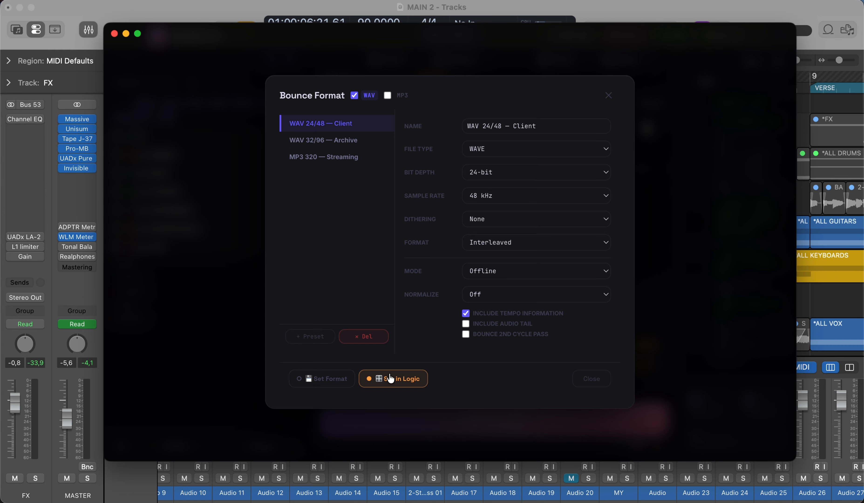
click(588, 384)
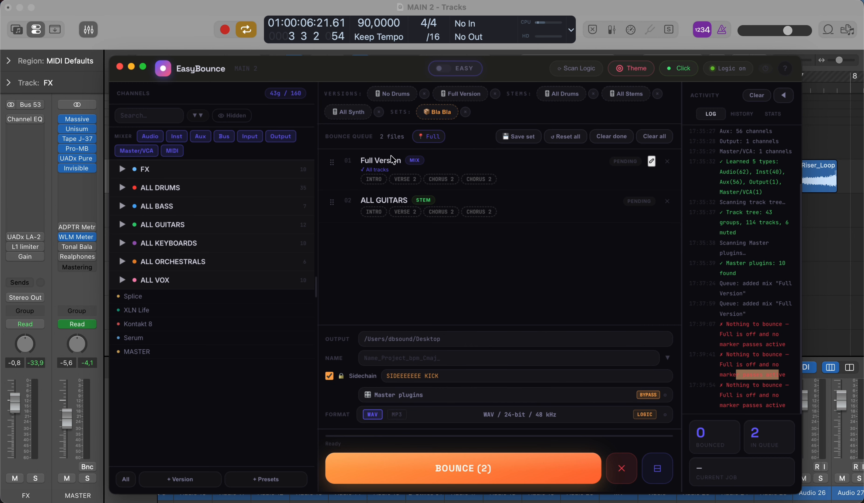
Bounce the queued Full Version mix and ALL GUITARS stem with Full enabled, and preview ALL GUITARS.wav in the output folder
click(474, 468)
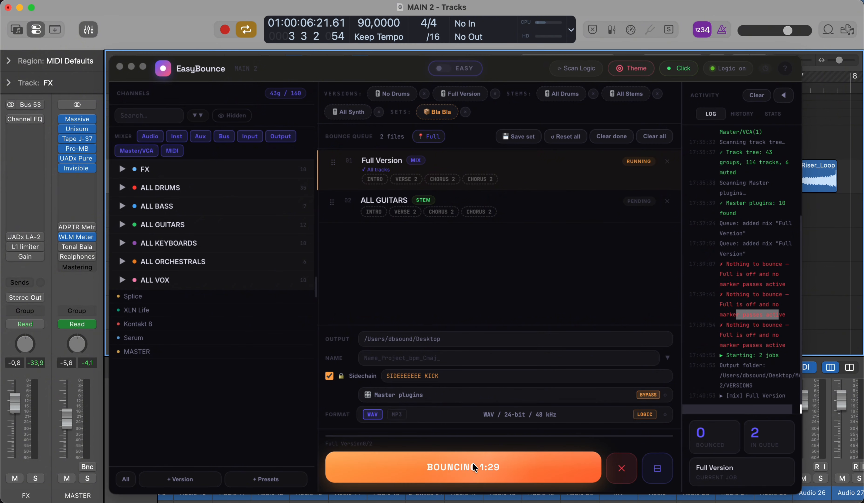
click(658, 468)
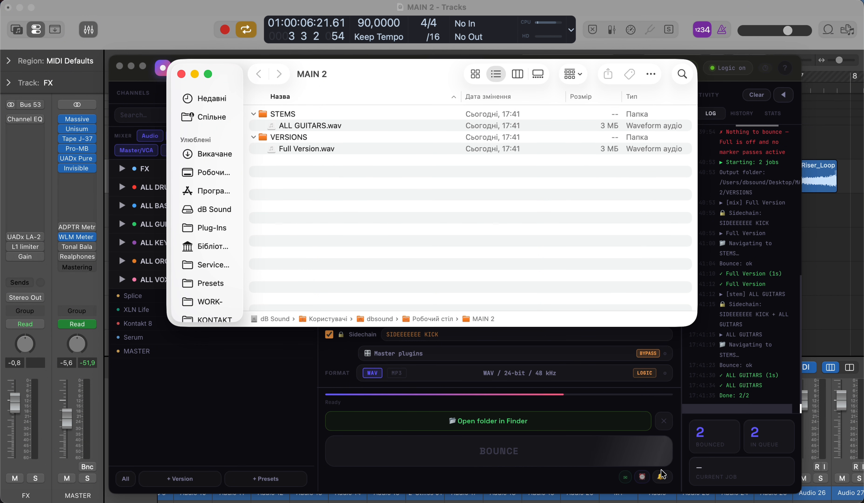
click(332, 125)
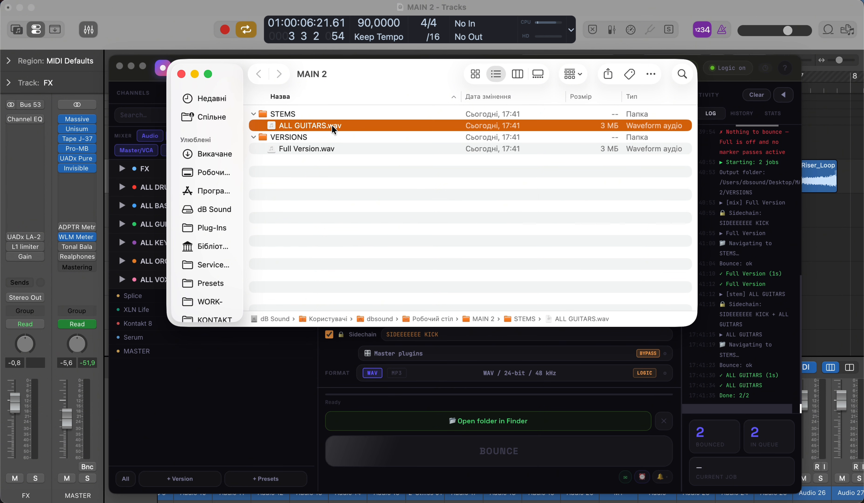
key(space)
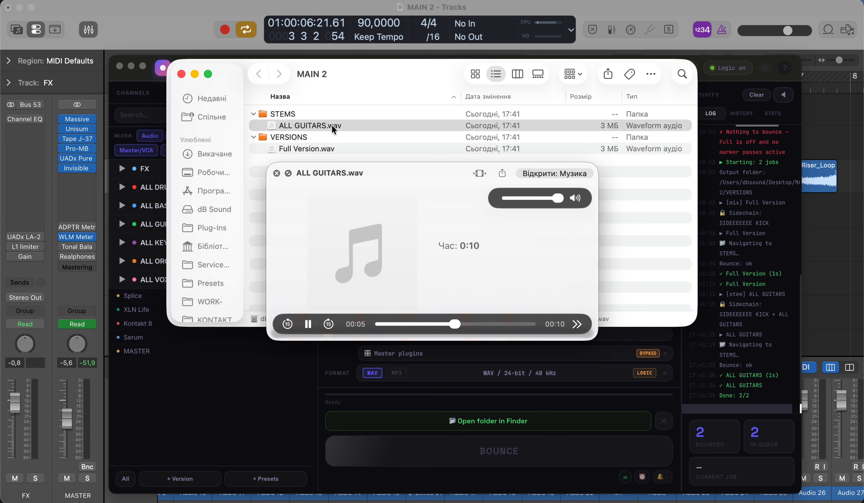
Close the audio preview, switch back to EasyBounce and select the ALL DRUMS and ALL BASS channels
key(space)
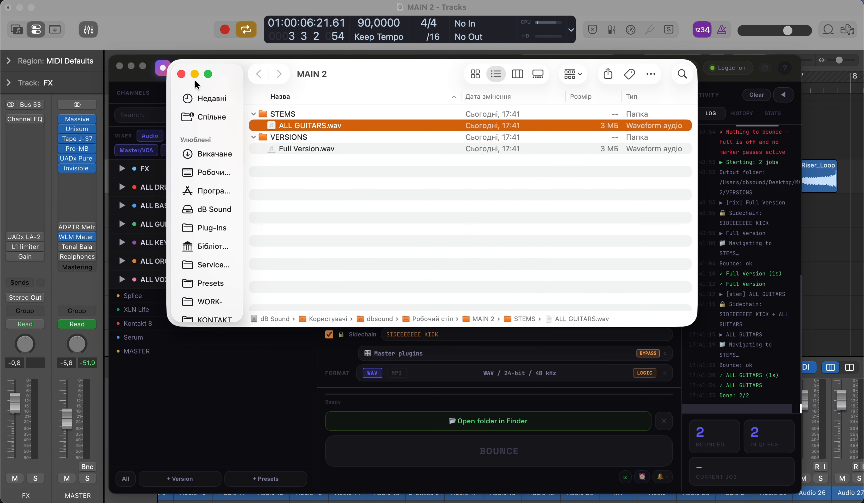
key(super+Tab)
click(179, 189)
click(180, 206)
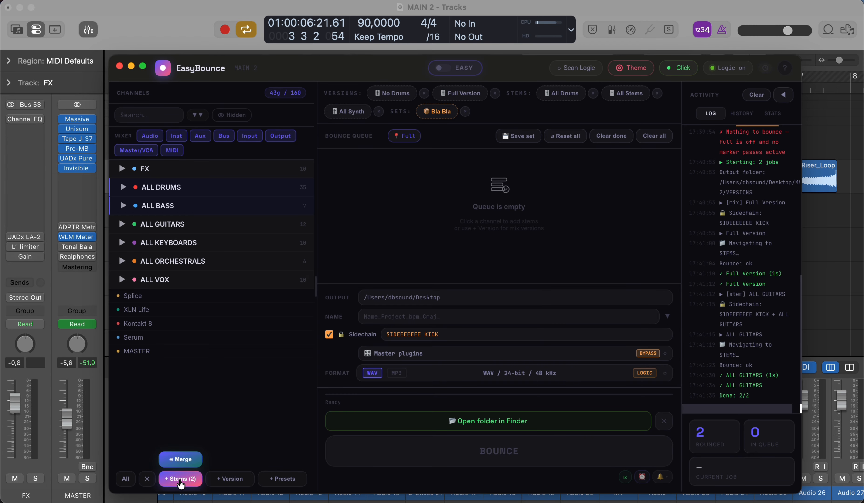
drag(206, 213, 164, 189)
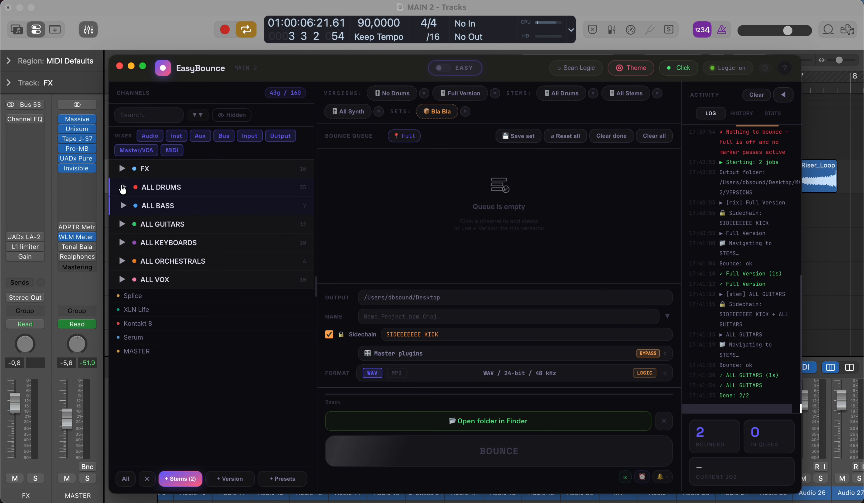
Add ALL DRUMS and all of its subgroups to the bounce queue as stems, and clear the whole queue
click(122, 187)
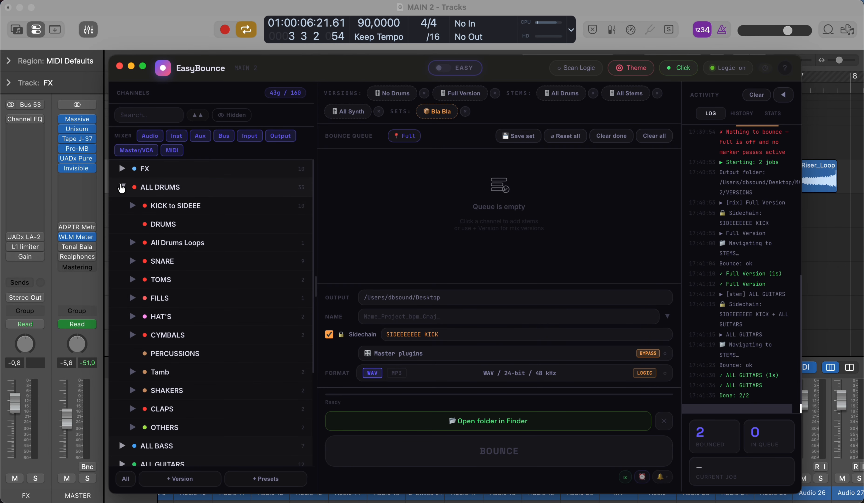
click(163, 189)
drag(164, 191, 430, 193)
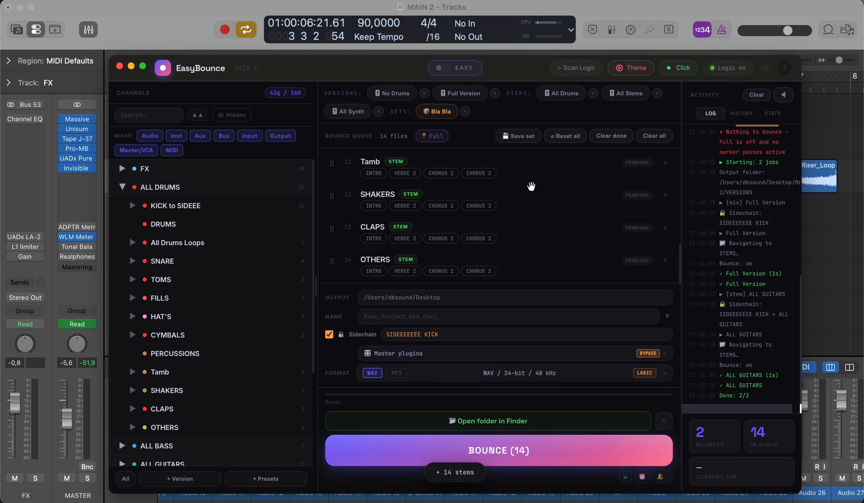
scroll(452, 235, down, 9)
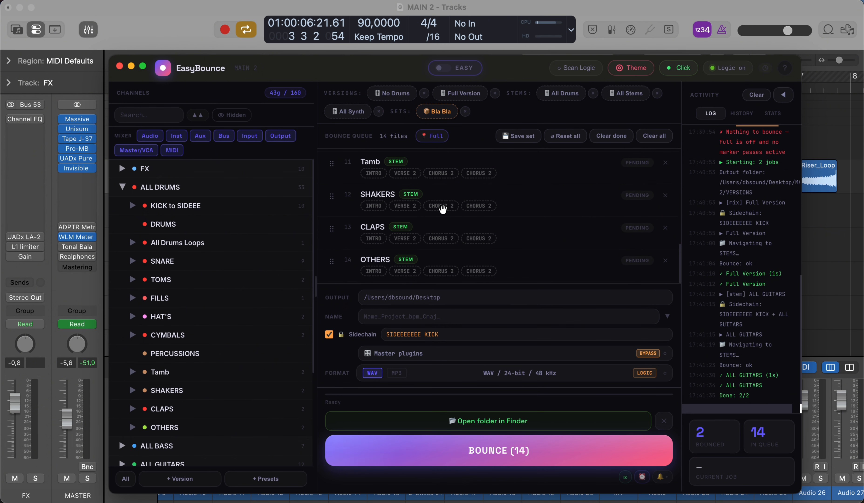
scroll(480, 231, up, 9)
click(655, 136)
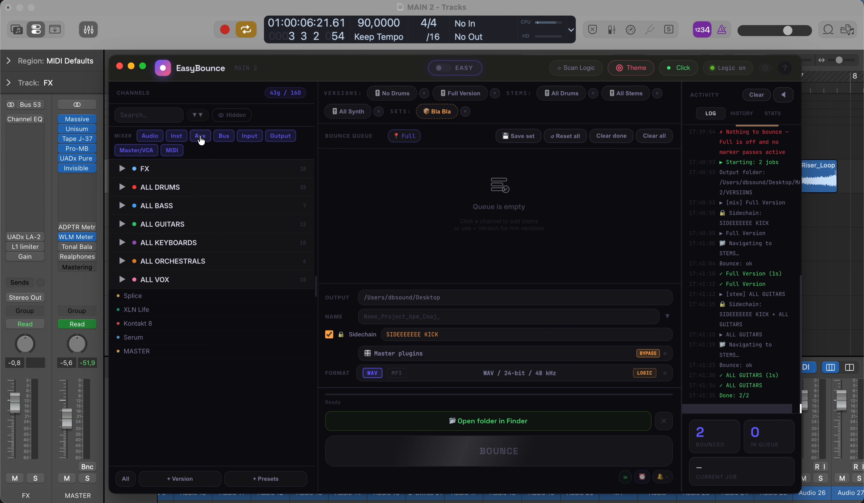
Filter the channel list by mixer type, trying Inst, Audio and Aux and leaving only the Aux channels hidden
click(176, 137)
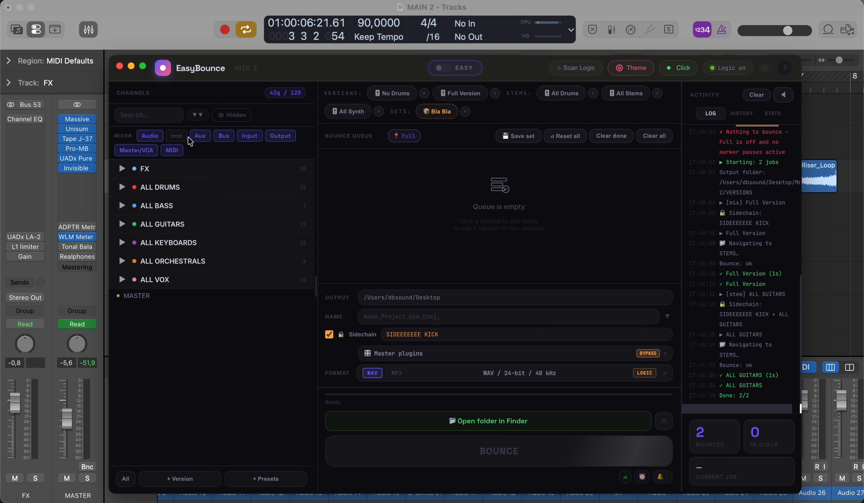
click(149, 136)
click(149, 136)
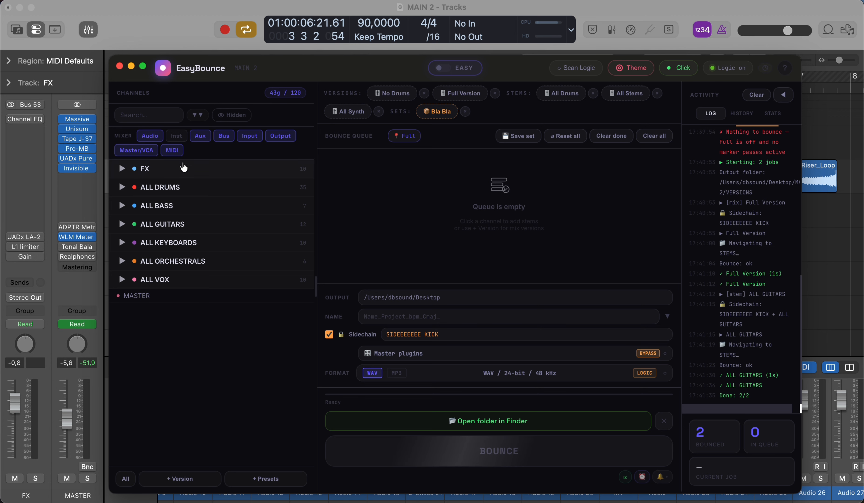
click(201, 137)
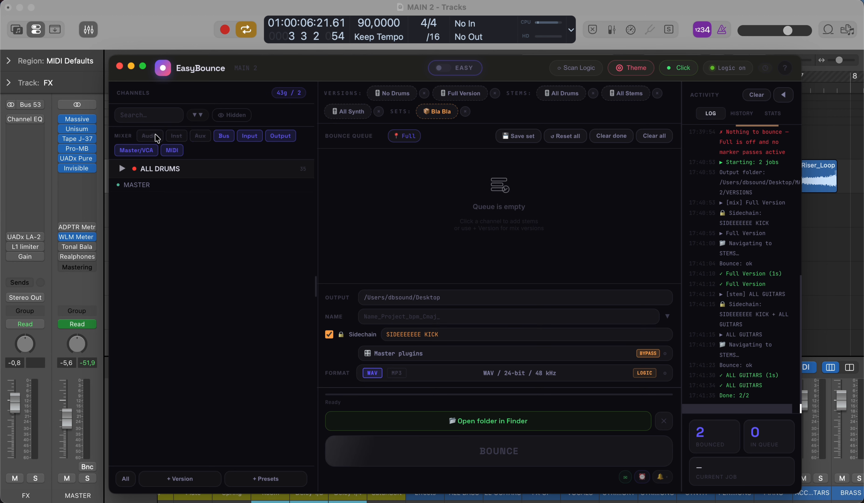
click(178, 137)
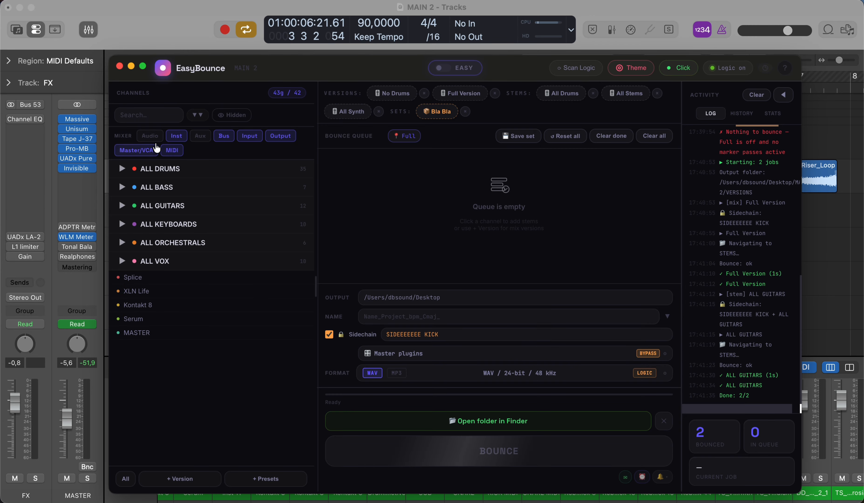
click(150, 135)
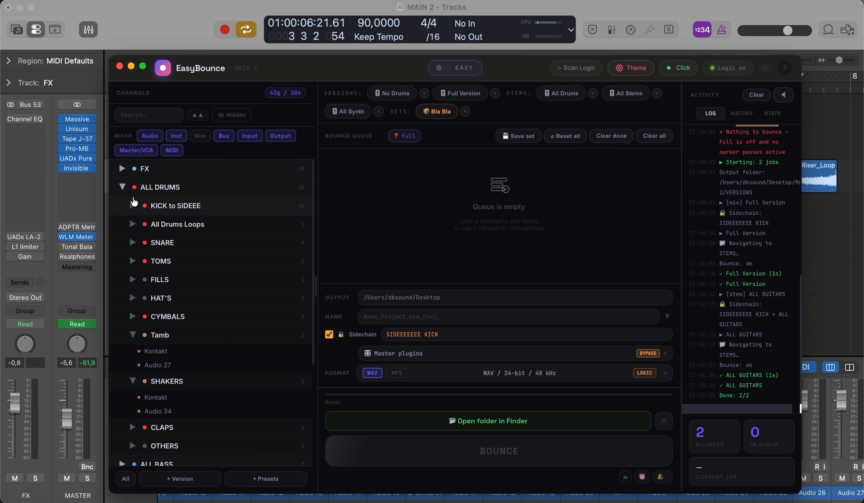
Expand all channel groups at once to examine their subgroups and tracks, and collapse them all again
click(120, 190)
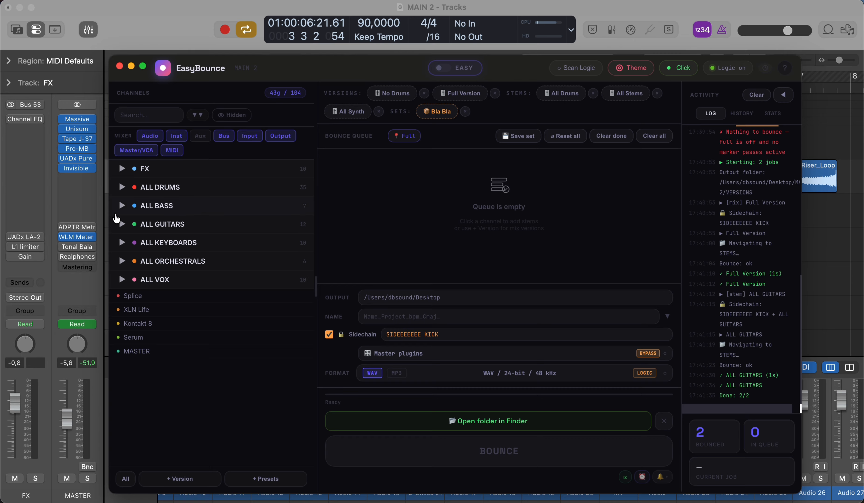
alt+click(122, 188)
scroll(136, 249, down, 15)
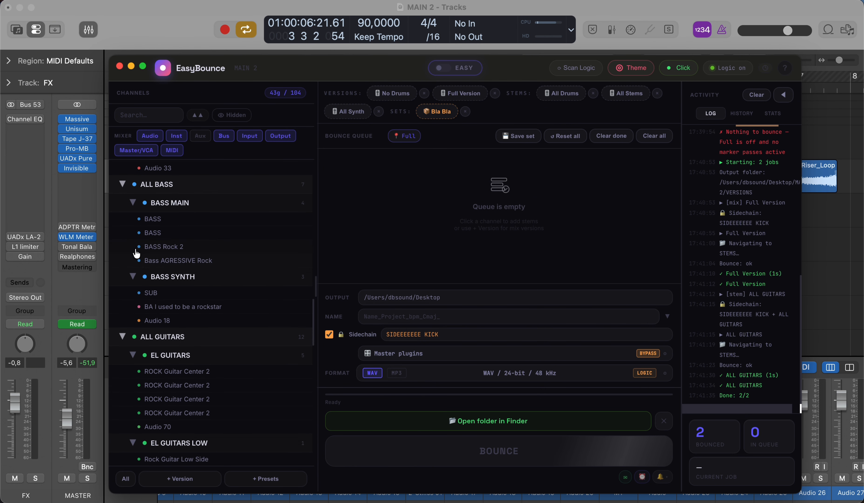
scroll(136, 248, up, 15)
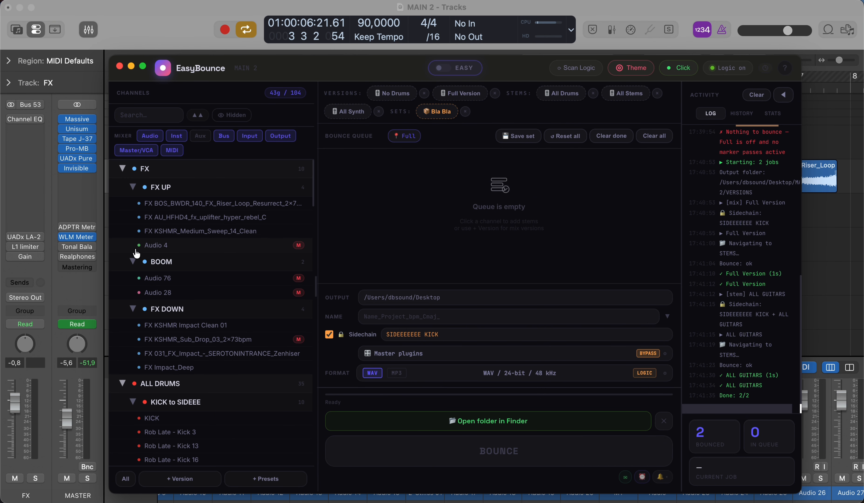
alt+click(123, 169)
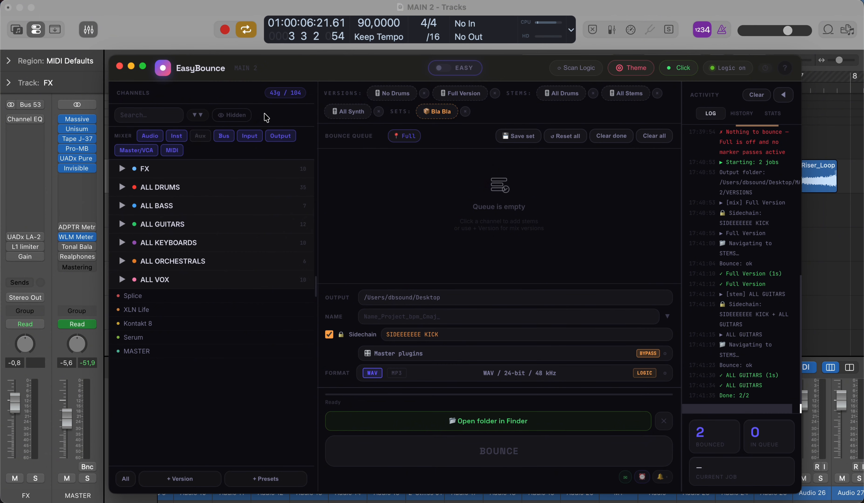
Add the ALL GUITARS stem to the bounce queue and undo the addition
click(169, 229)
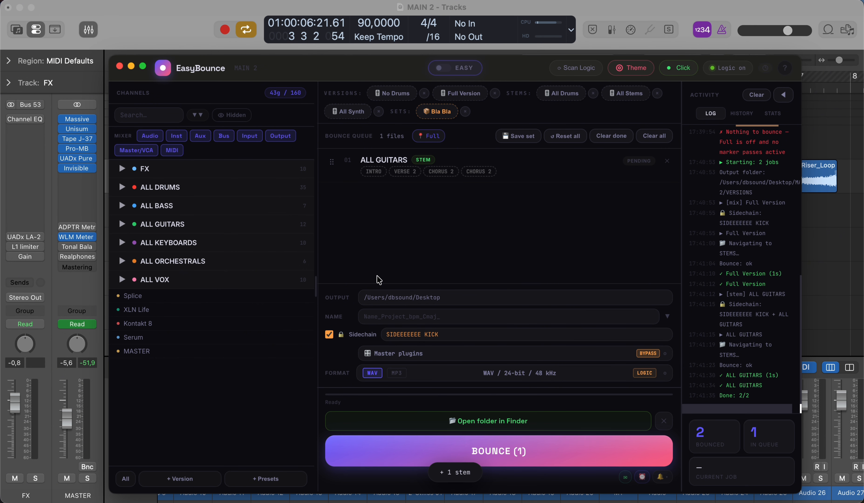
key(super+z)
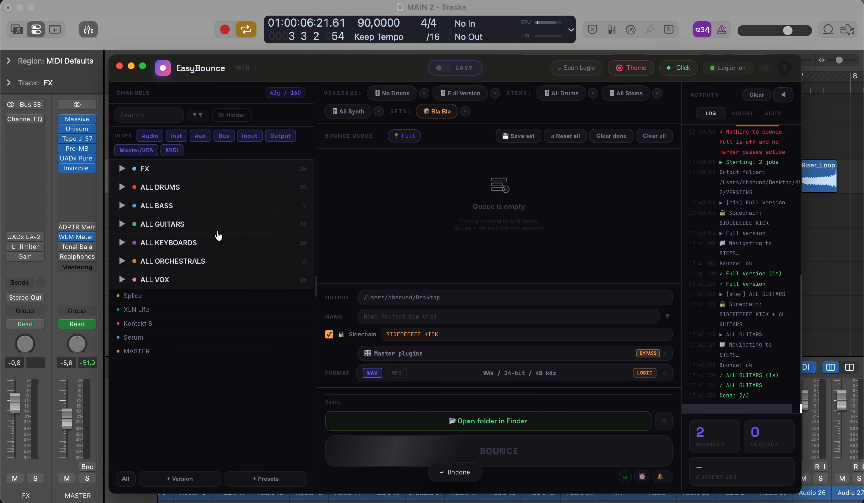
Merge EL GUITARS, EL GUITARS LOW and EL GUITARS HIGH under the name Melody G and add the merge to the bounce queue
click(122, 224)
super+click(194, 243)
super+click(191, 262)
super+click(198, 280)
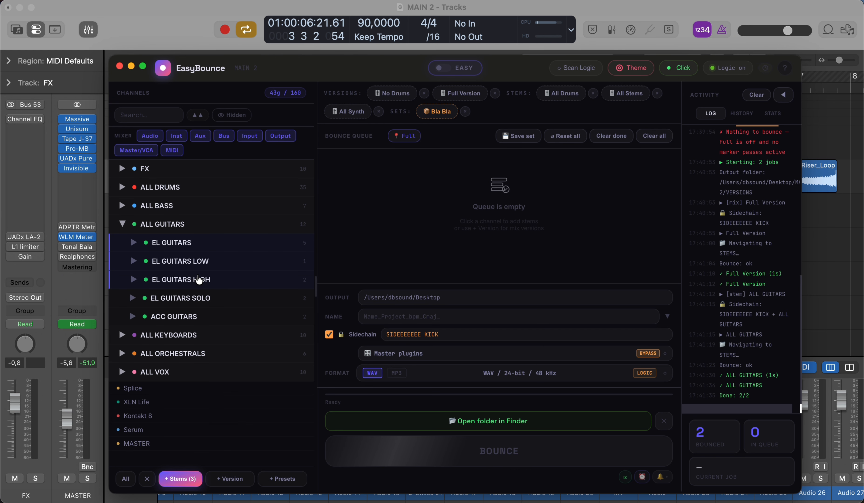
mouse_move(185, 484)
click(182, 460)
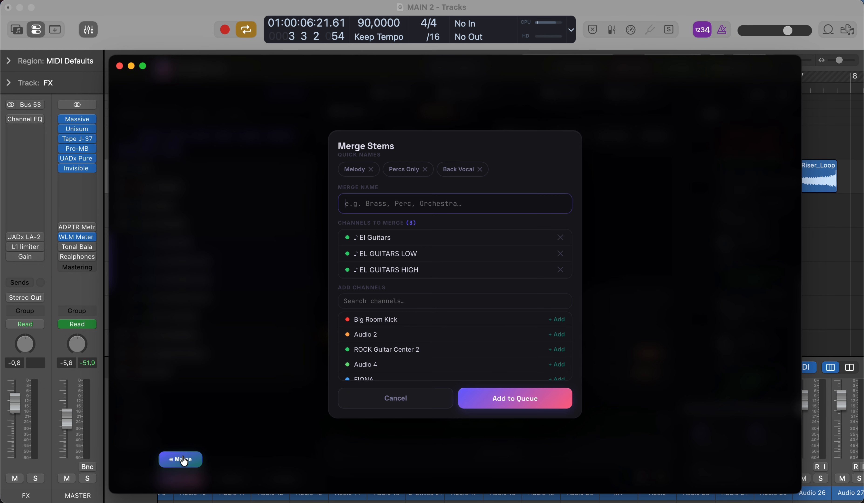
click(358, 170)
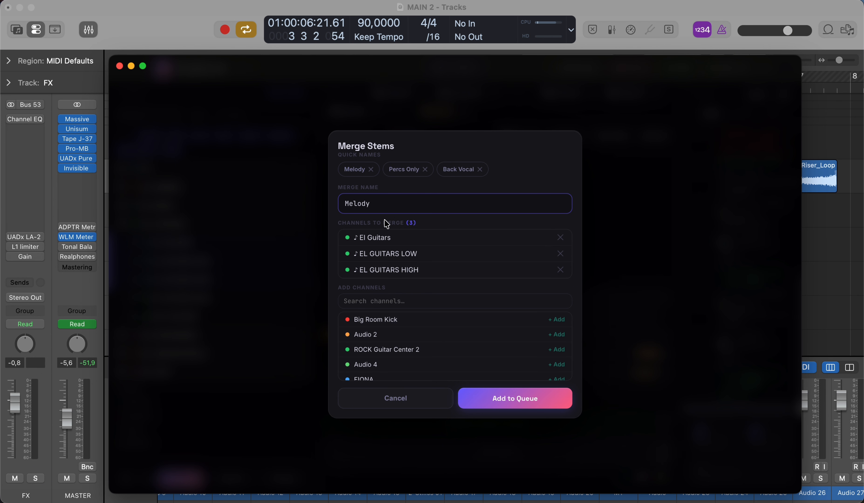
text(G)
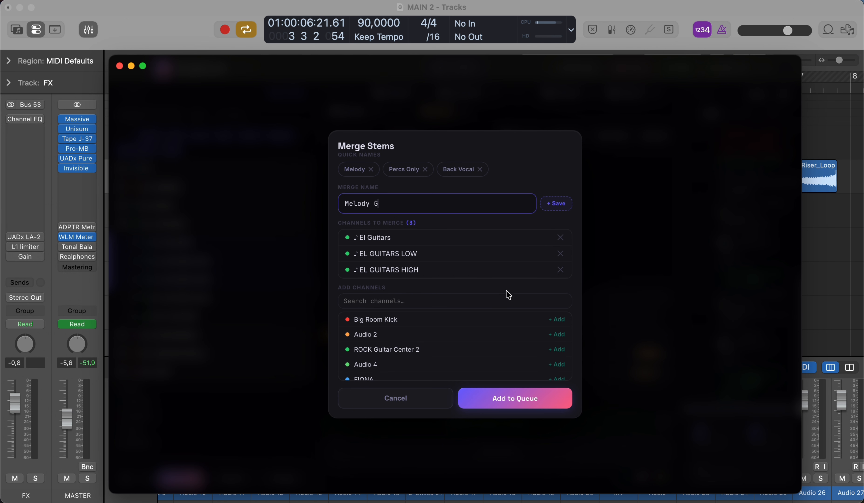
click(511, 399)
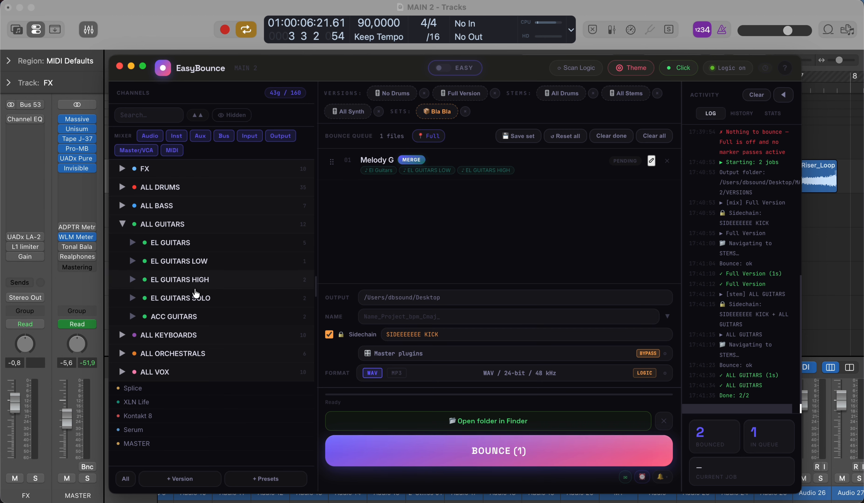
Merge EL GUITARS SOLO and ACC GUITARS as Rithm G, save that name as a quick name, and queue the merge
drag(197, 298, 201, 315)
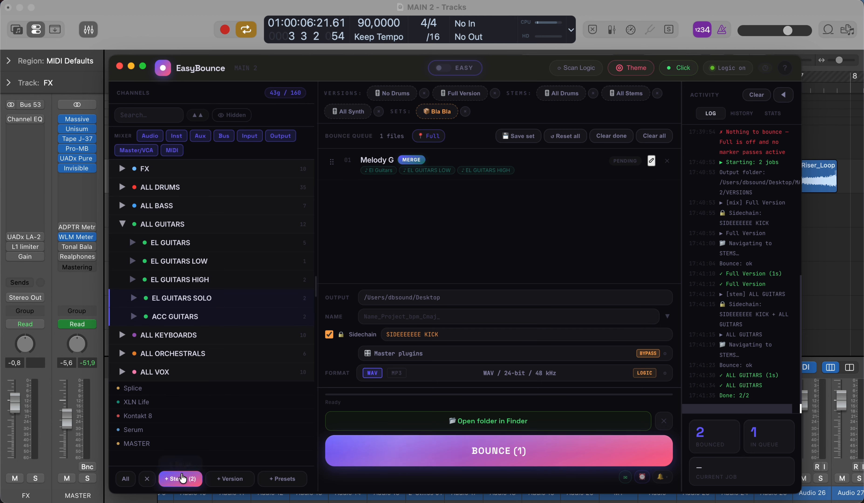
click(180, 479)
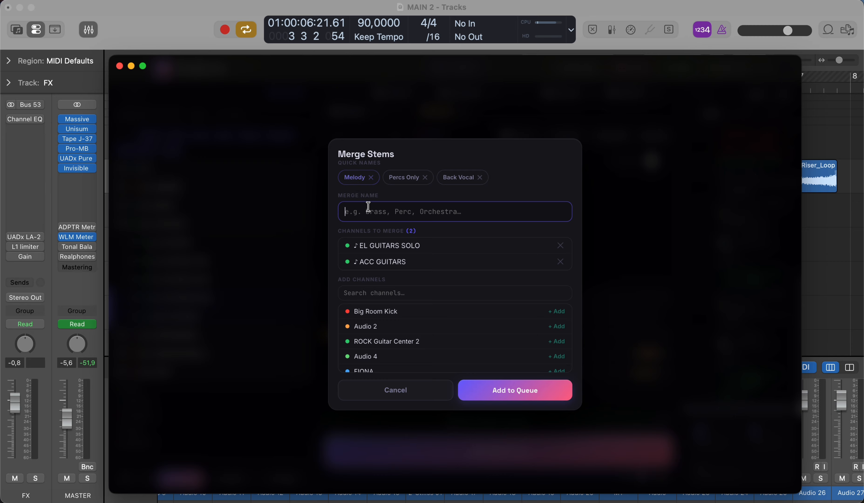
text(Rithm G)
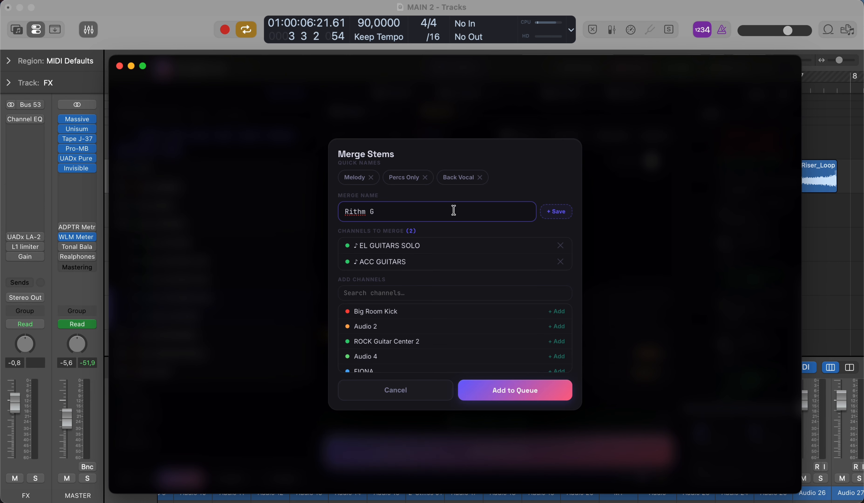
click(561, 211)
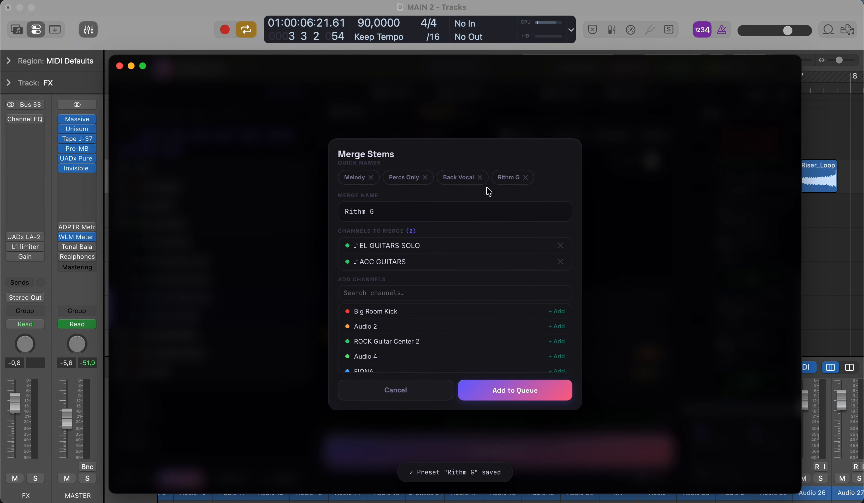
click(513, 179)
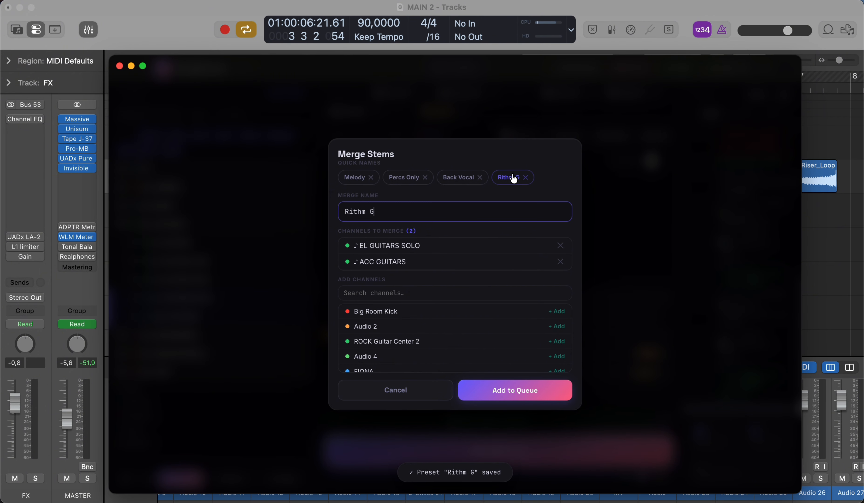
click(524, 394)
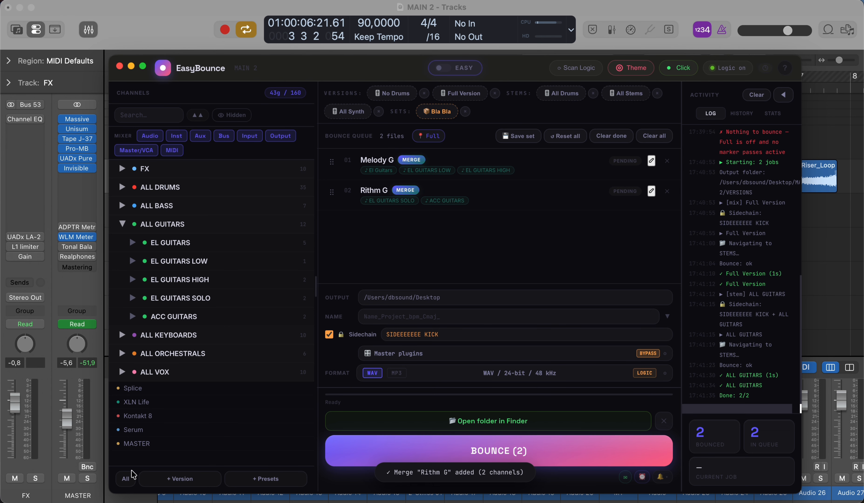
click(121, 225)
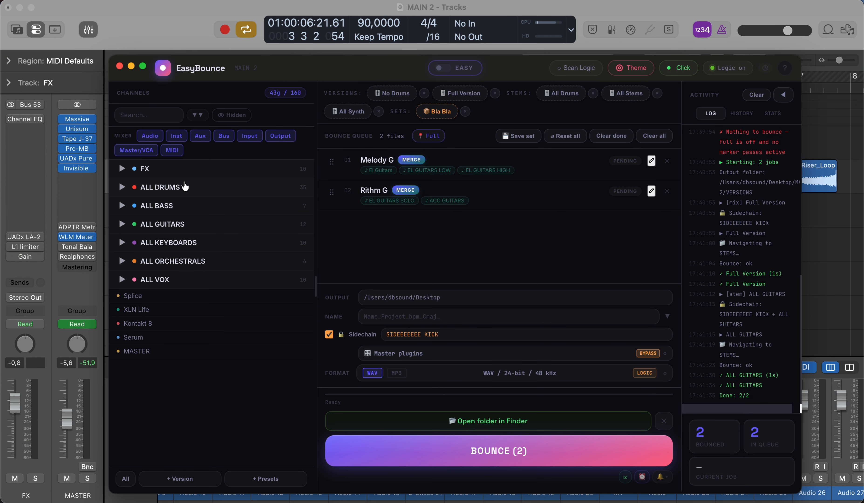
Create a mix version named No Drums with ALL DRUMS muted and add it to the bounce queue
click(180, 189)
click(229, 479)
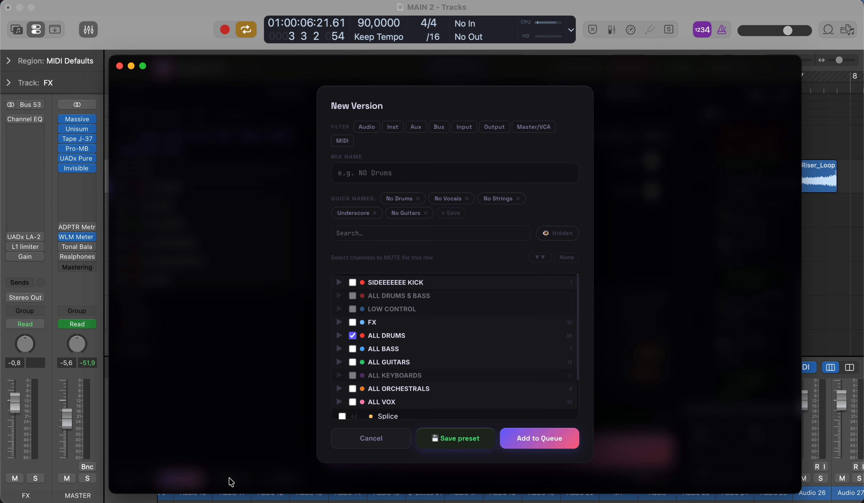
click(352, 335)
click(403, 199)
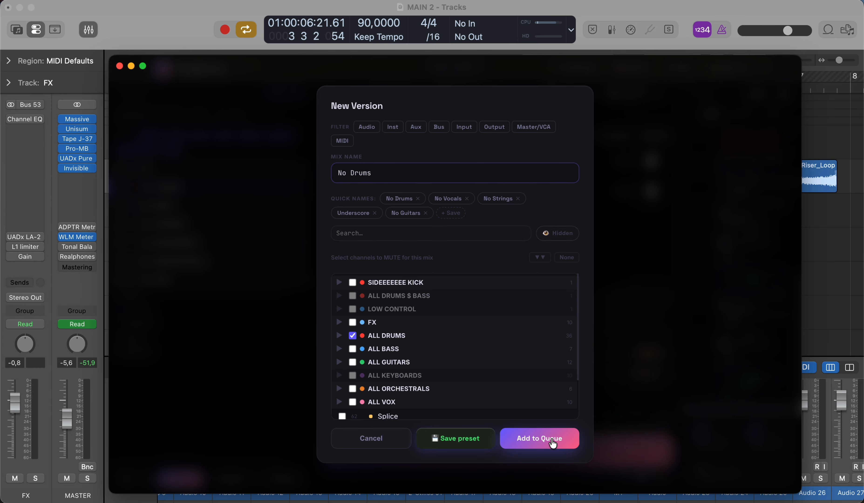
click(551, 445)
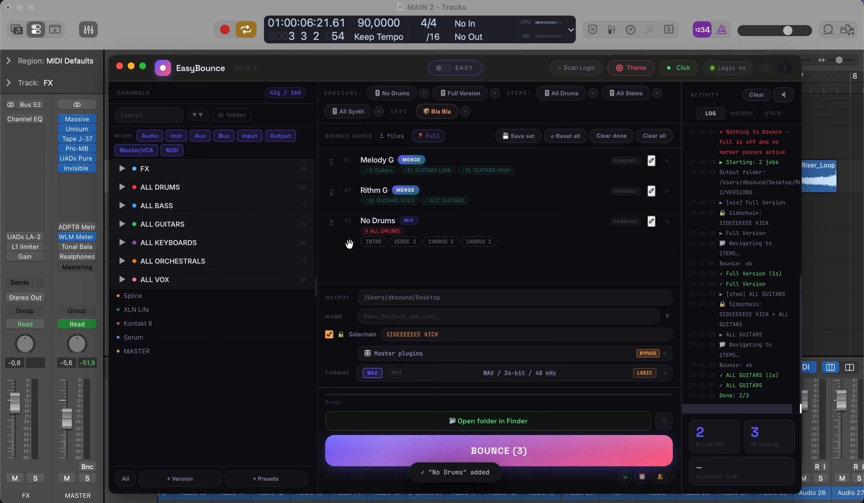
Queue the drum channels as a stem group using the quick name All Drums, and expand the group to review its stems
click(123, 187)
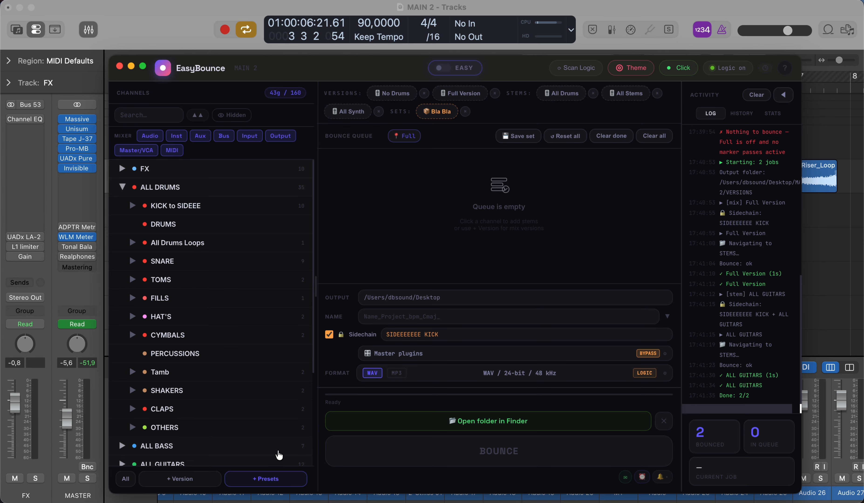
click(287, 480)
click(441, 275)
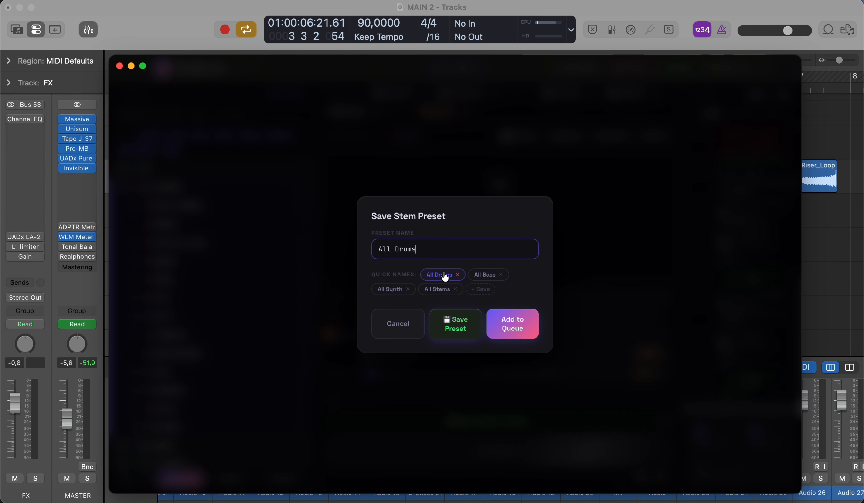
click(517, 328)
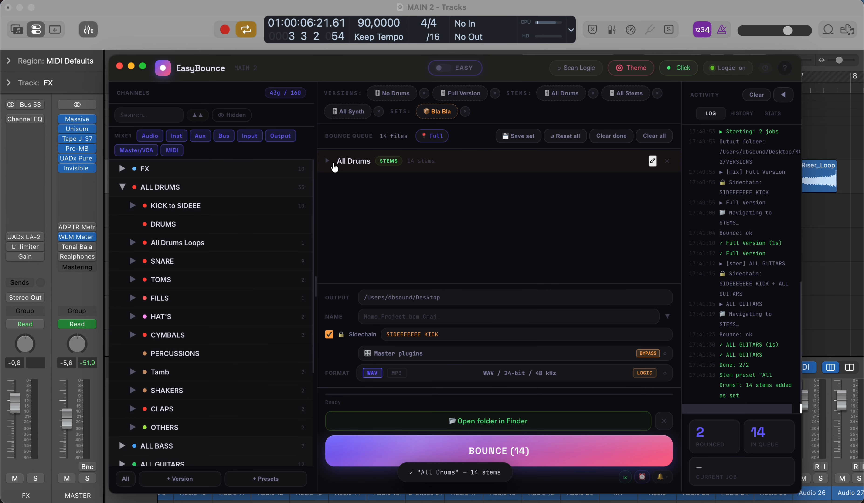
click(326, 162)
scroll(387, 179, down, 5)
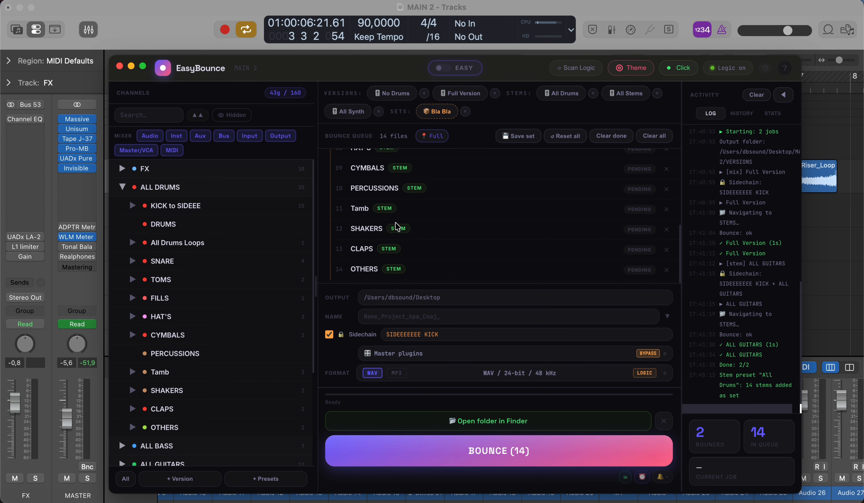
scroll(399, 227, up, 5)
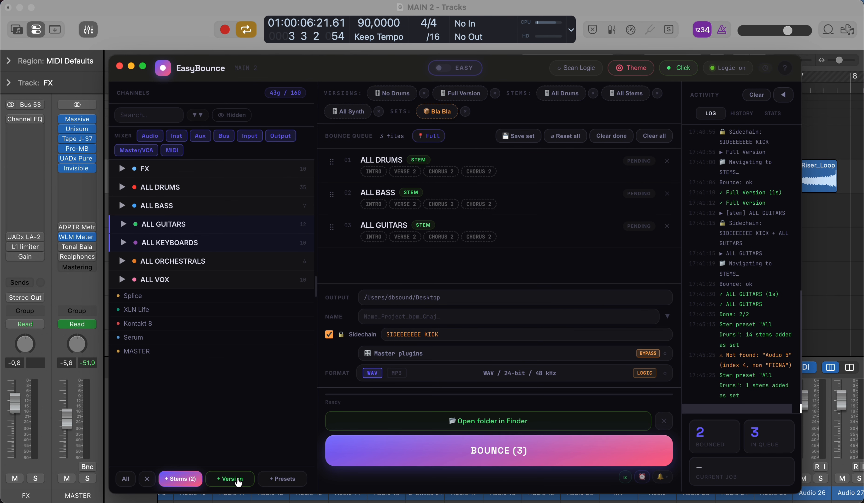
Create a mix version named No Guitars Key with ALL GUITARS and ALL KEYBOARDS muted, and add it to the bounce queue
click(238, 482)
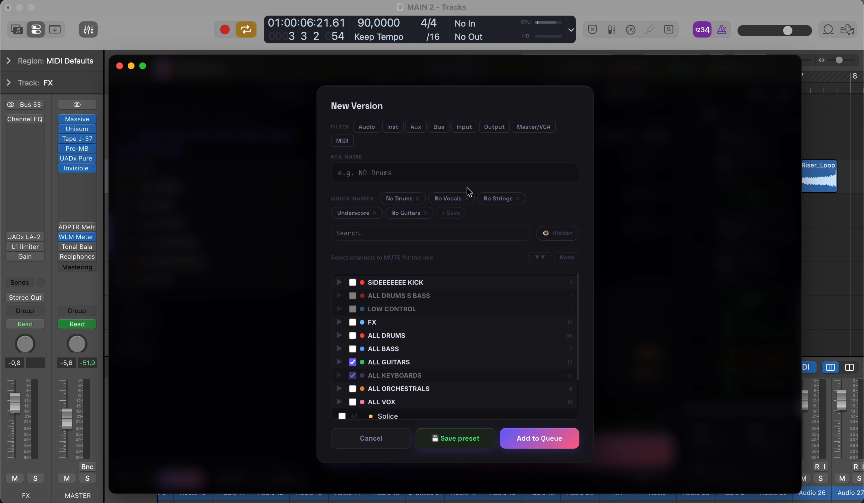
click(404, 214)
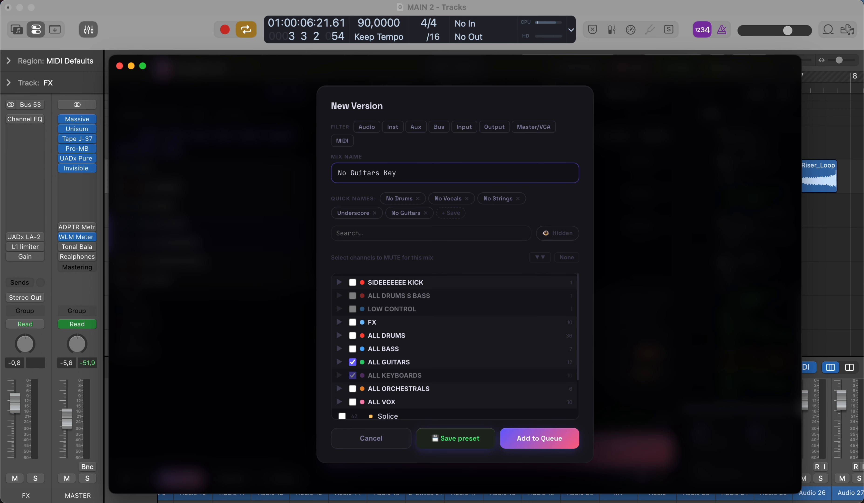
click(539, 438)
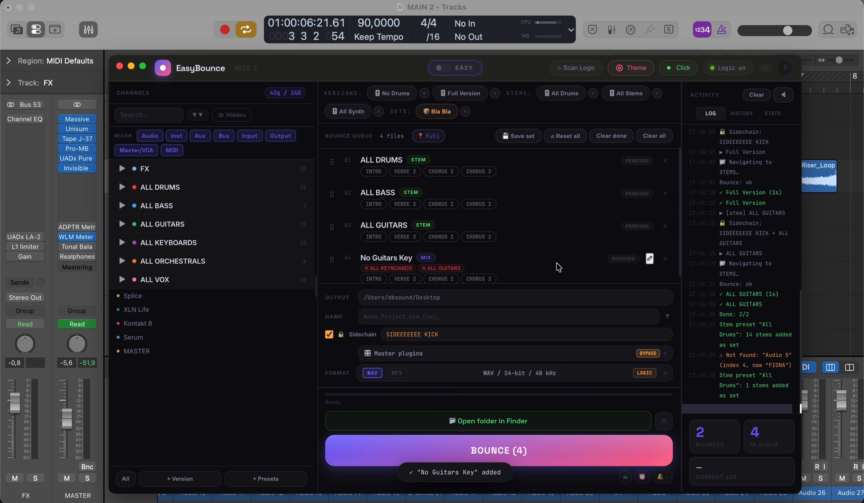
Save the current bounce queue as a set named Warner
click(518, 139)
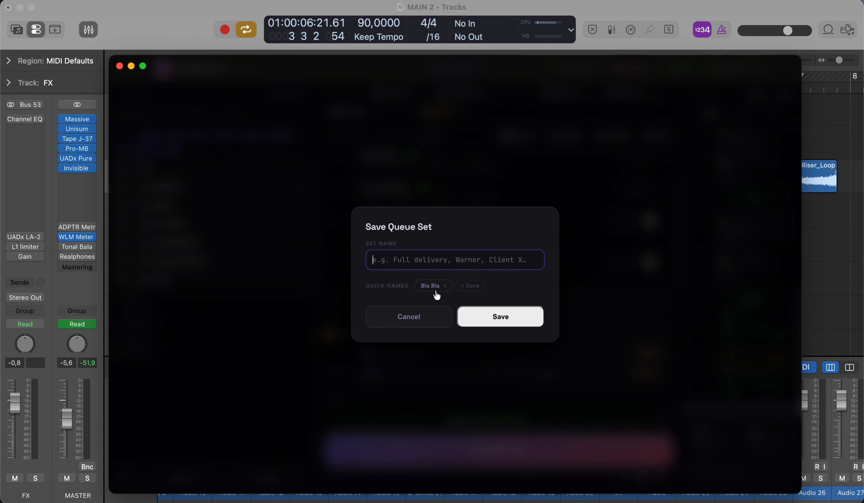
click(474, 287)
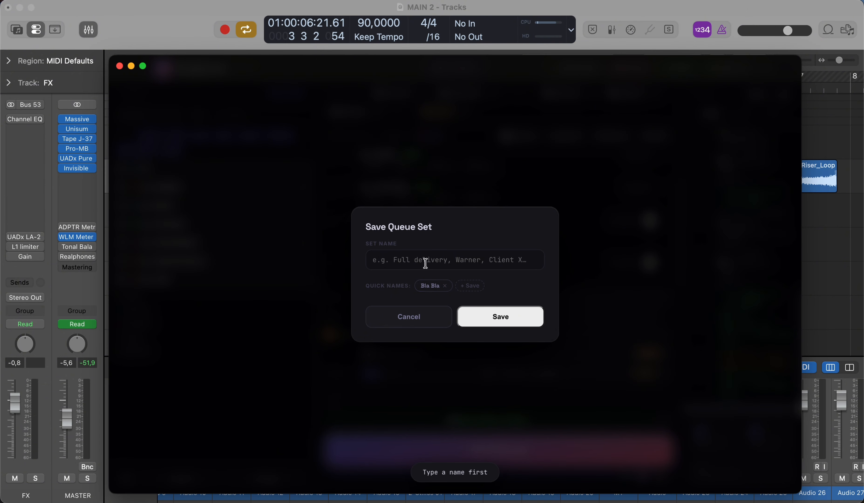
text(Warner)
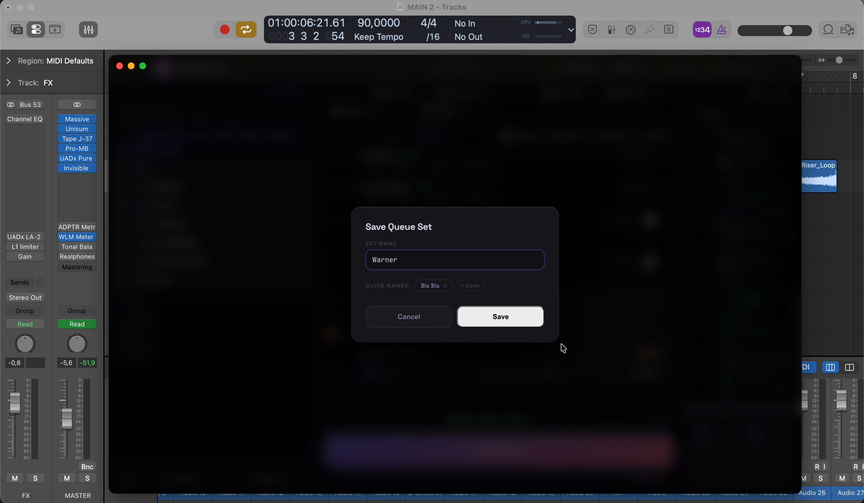
click(511, 317)
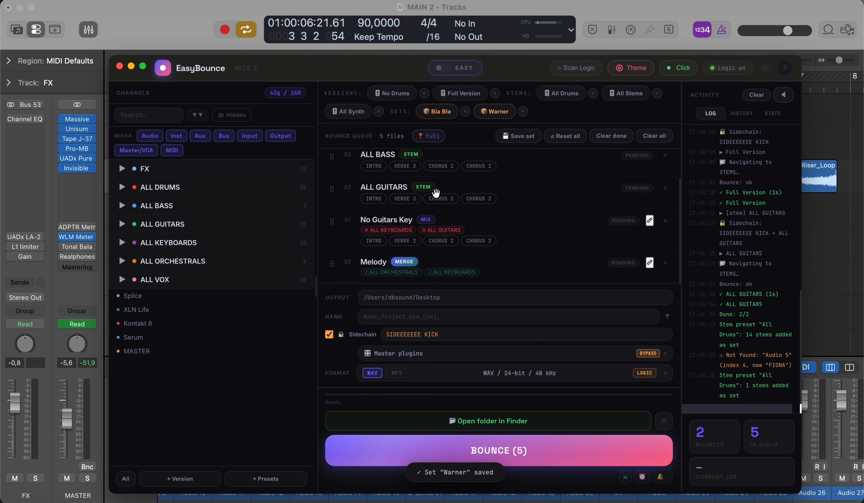
Clear the whole bounce queue, load the saved Warner set into it, and expand the set to review its jobs
scroll(445, 204, up, 2)
click(653, 137)
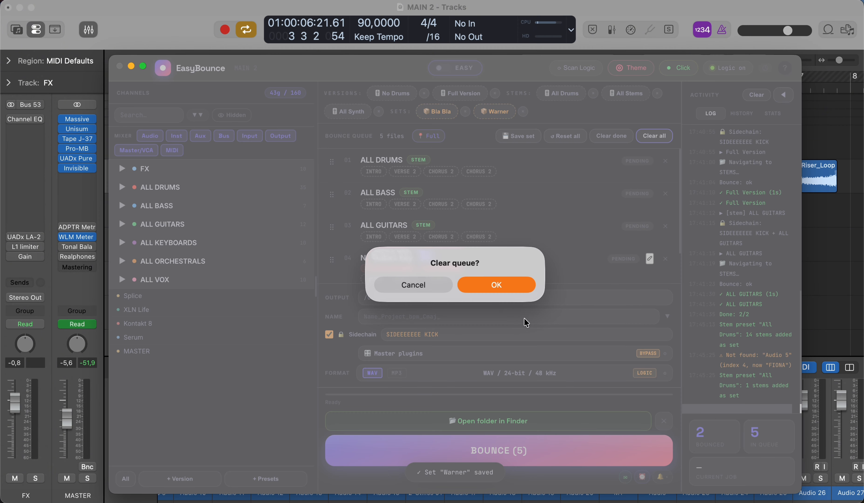
click(498, 285)
click(498, 112)
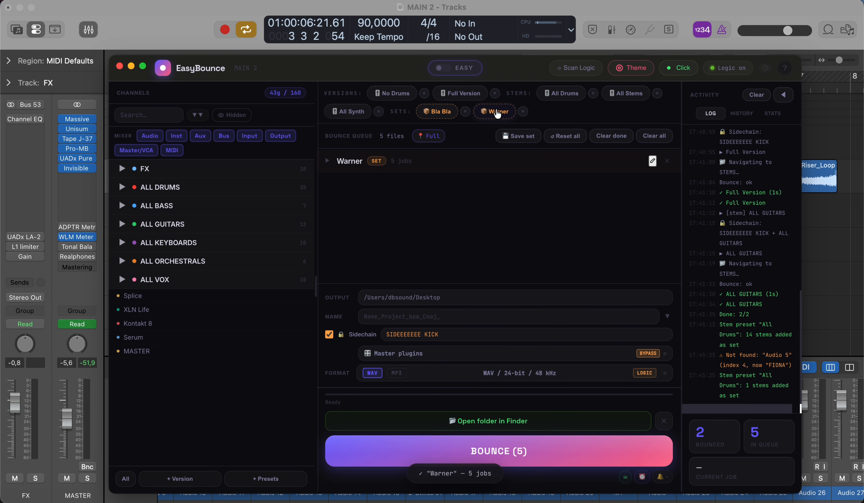
click(328, 162)
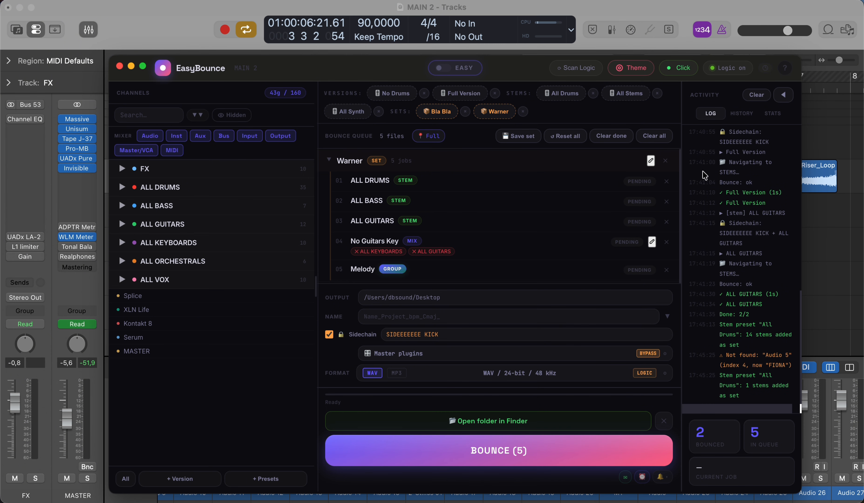
Replace the Warner set in the queue with the ALL DRUMS stem and try its VERSE 2 range on and off
click(665, 161)
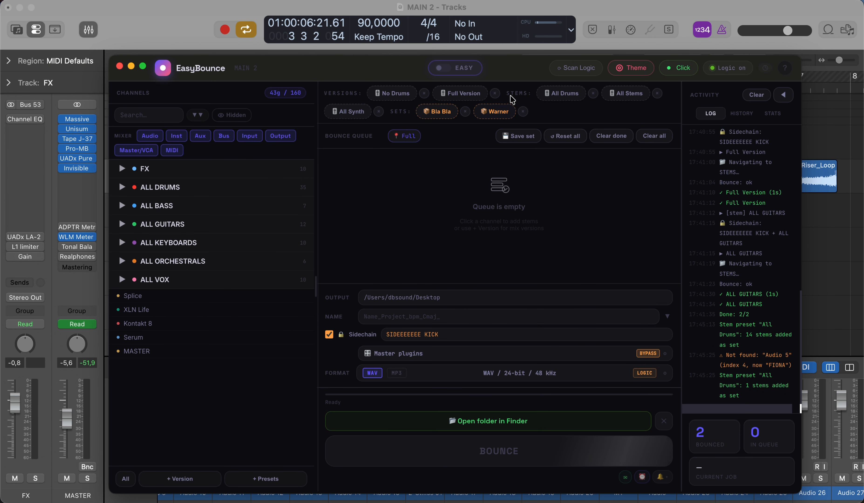
click(425, 103)
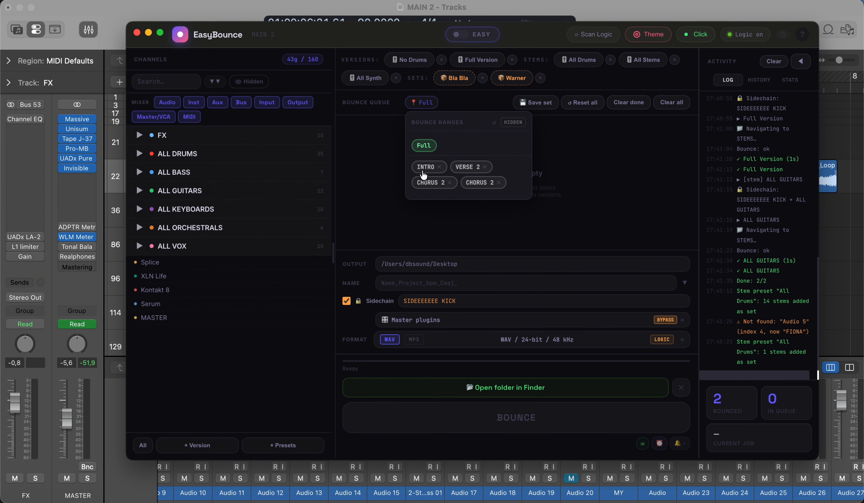
drag(178, 155, 496, 132)
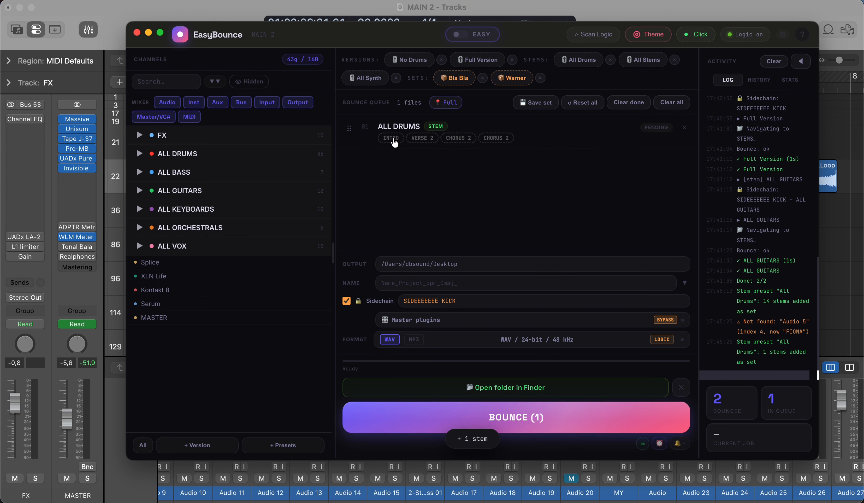
click(421, 139)
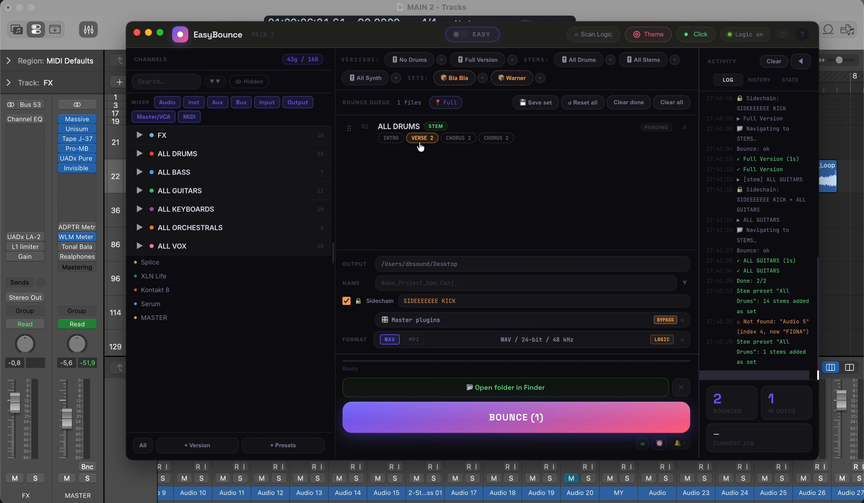
click(422, 141)
Move the EasyBounce window aside and close the Finder window showing the desktop folder
drag(535, 39, 513, 195)
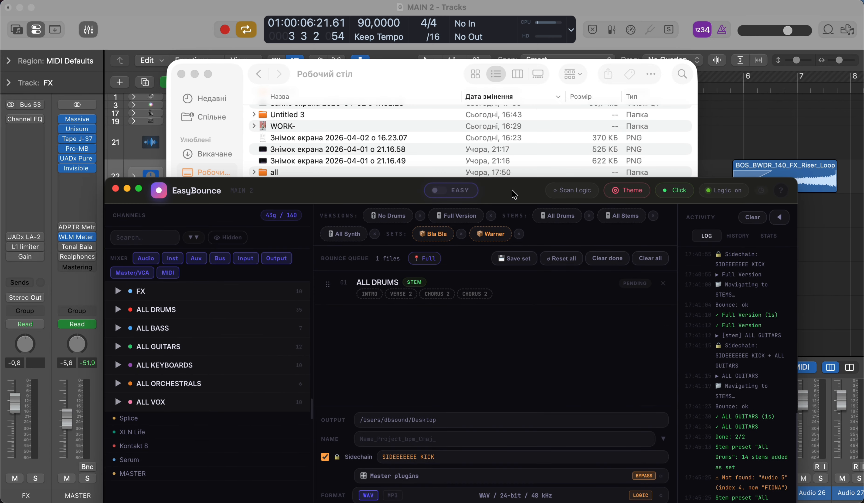
click(182, 75)
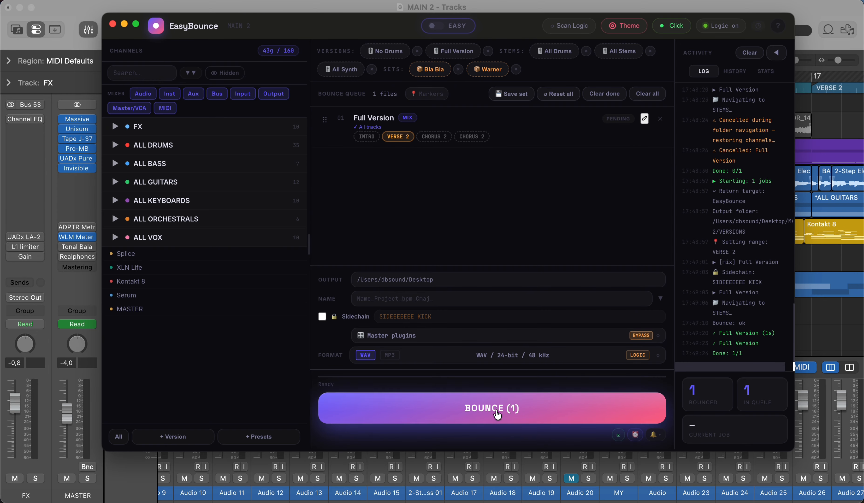
Bounce the Full Version mix for the VERSE 2 range and preview Full Version_VERSE 2.wav in Finder
click(517, 408)
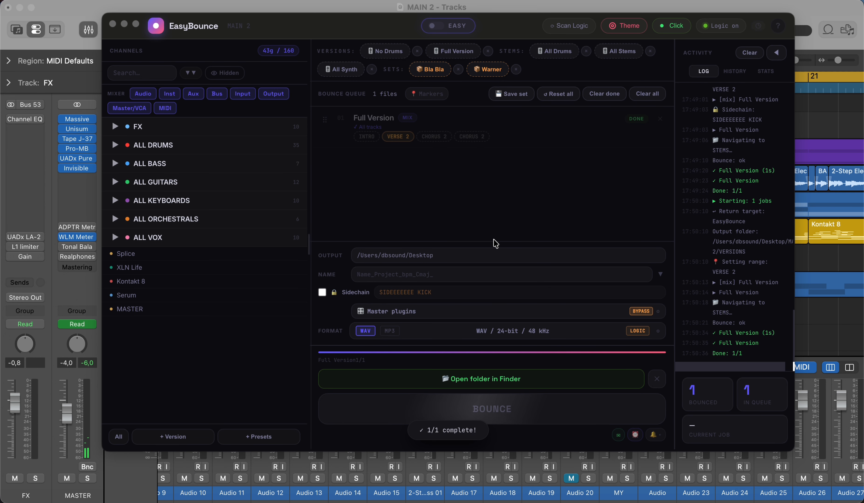
click(342, 149)
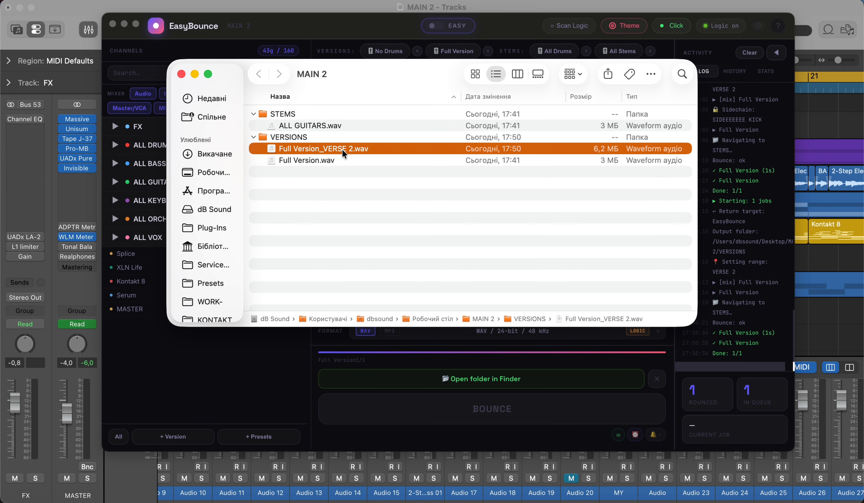
key(space)
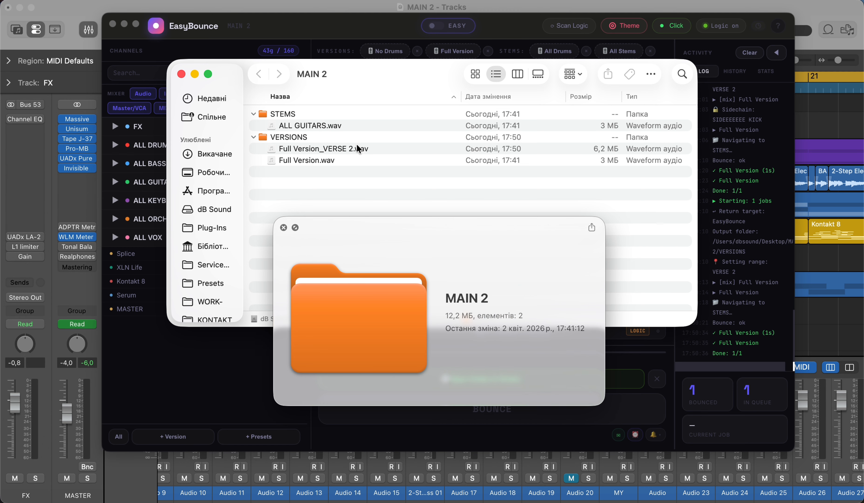
click(345, 149)
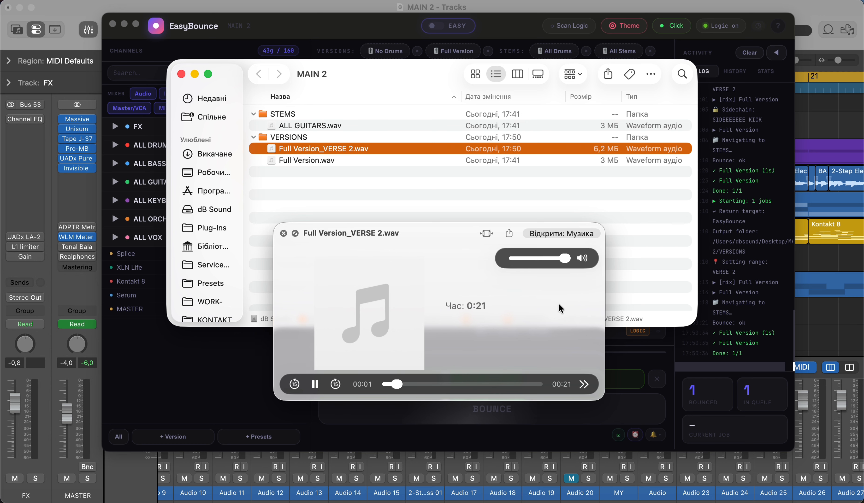
key(space)
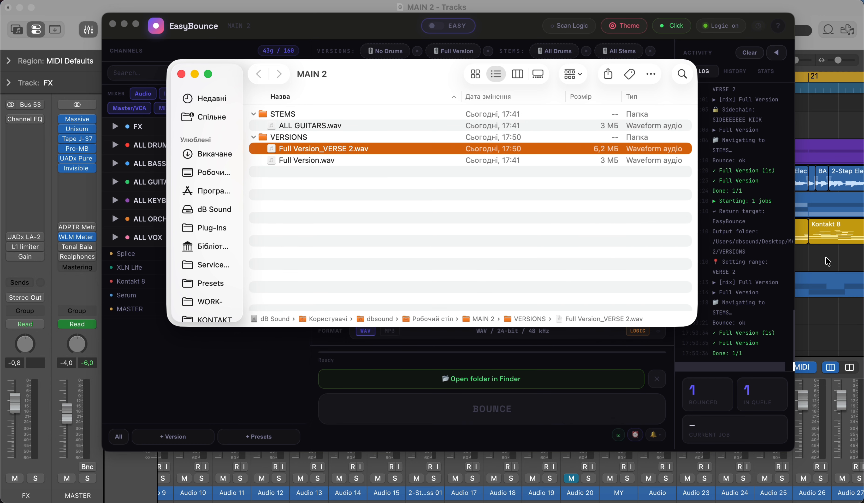
Switch to Logic Pro, toggle playback, and inspect the arrangement further along the timeline
click(828, 261)
key(space)
scroll(601, 139, right, 5)
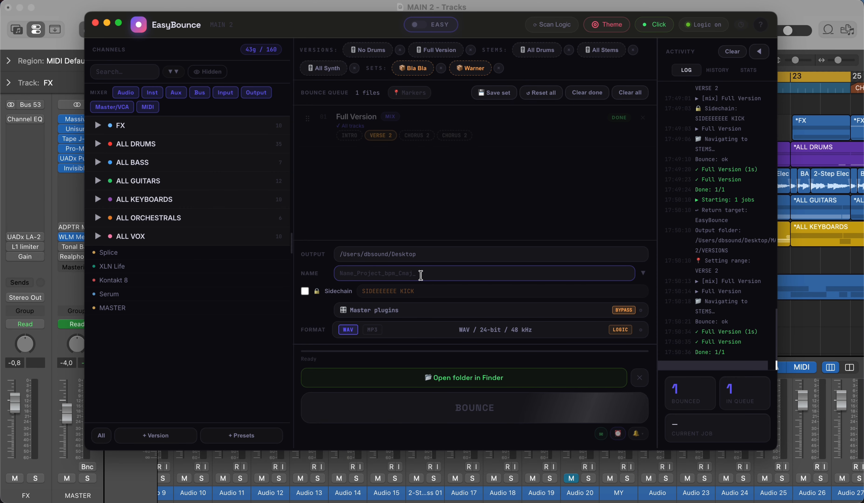
Save the output names Dasasdasdsa and Dasasdasdsa_123bpm_Gm as name presets in EasyBounce
text(Dasasdasd)
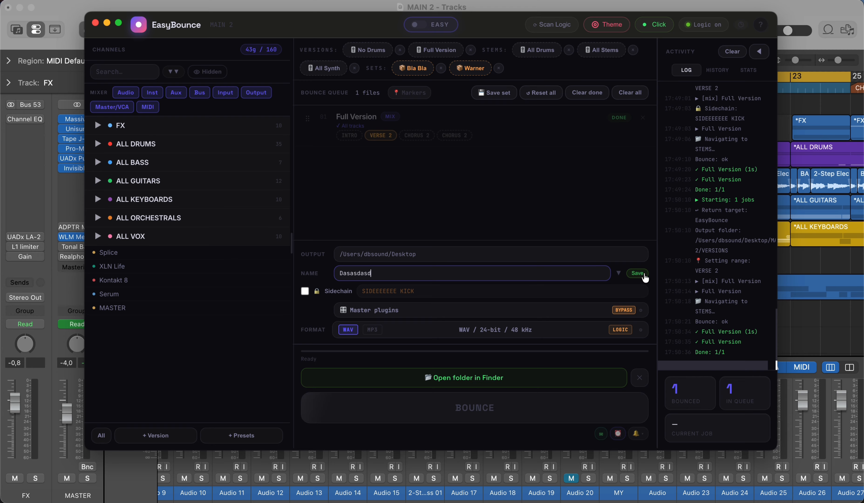
text(sa_)
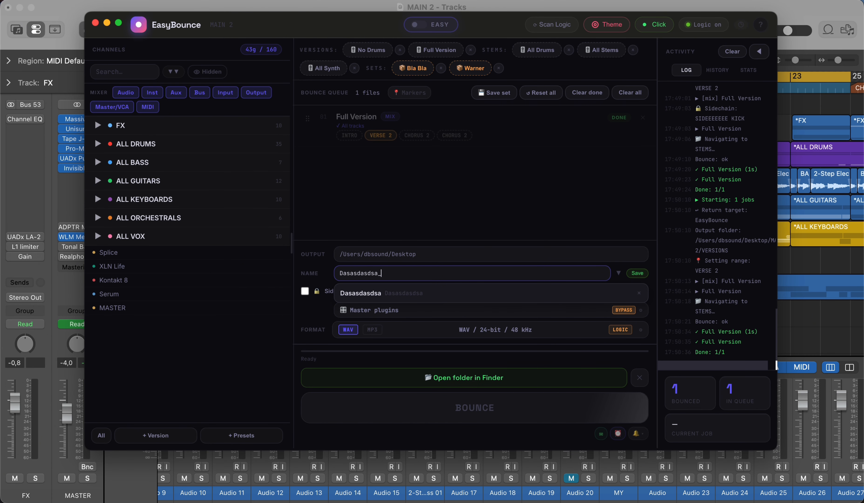
text(123bpm_Gm)
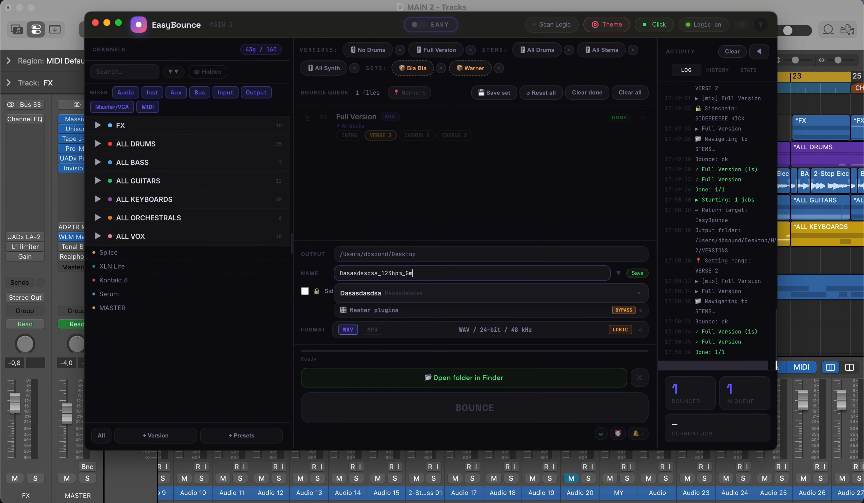
click(636, 274)
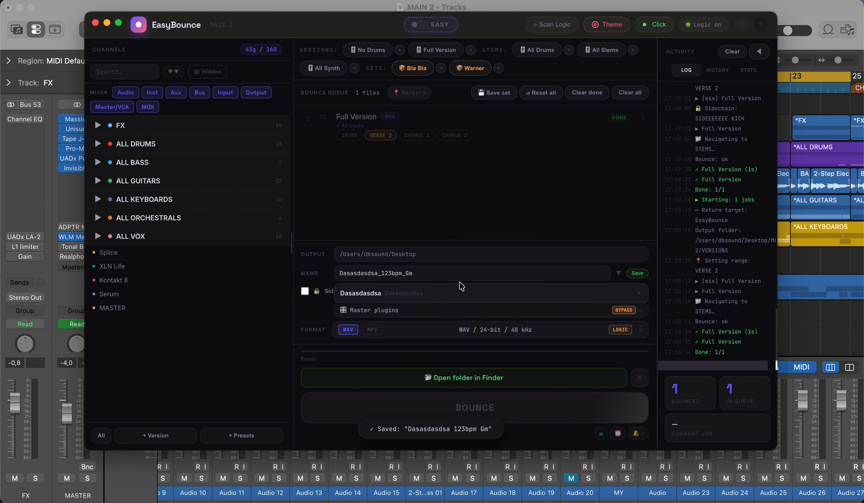
Apply the saved name preset Dasasdasdsa 123bpm Gm to the output name
click(619, 273)
click(619, 273)
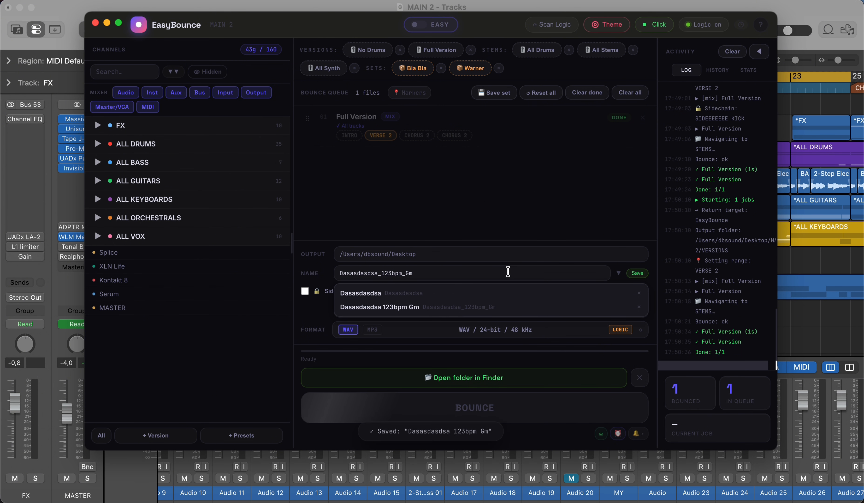
click(402, 306)
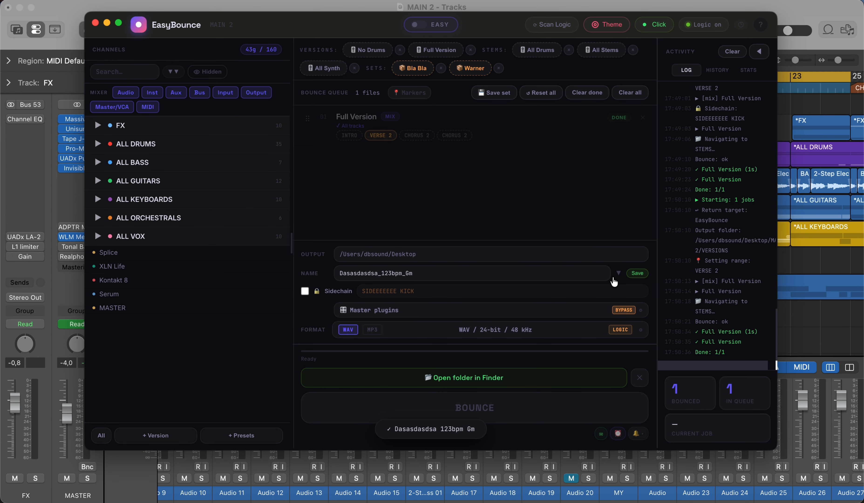
Review the Telegram and email notification settings and close them
click(603, 435)
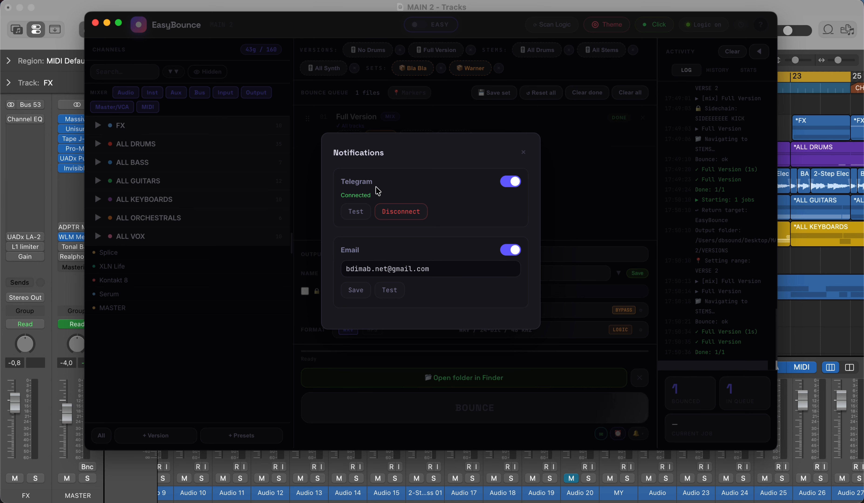
click(524, 156)
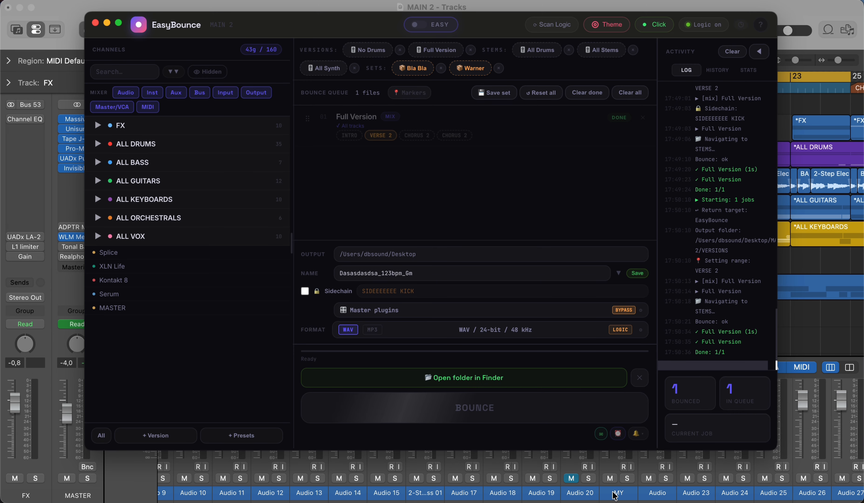
Schedule the queued Full Version bounce to start at 18:00 and cancel the countdown
click(618, 434)
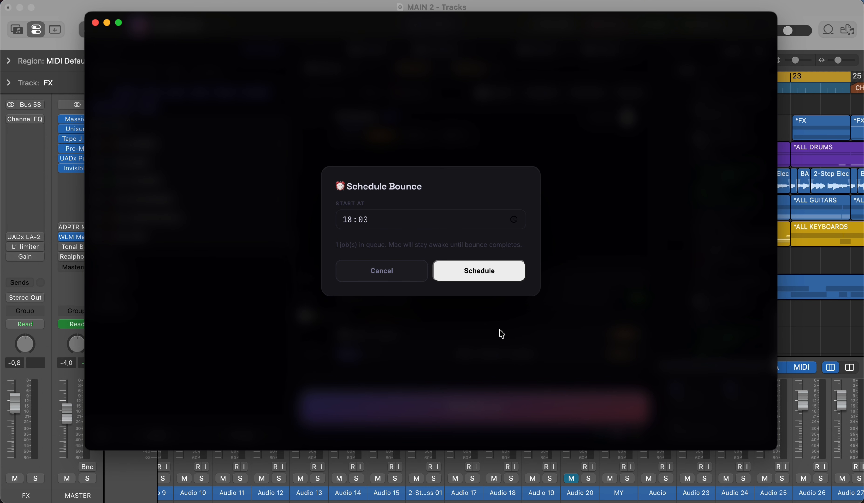
click(404, 228)
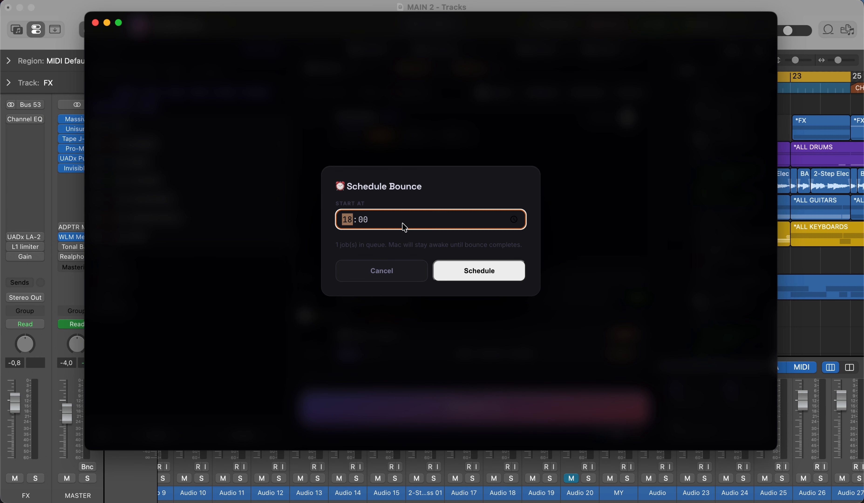
click(406, 200)
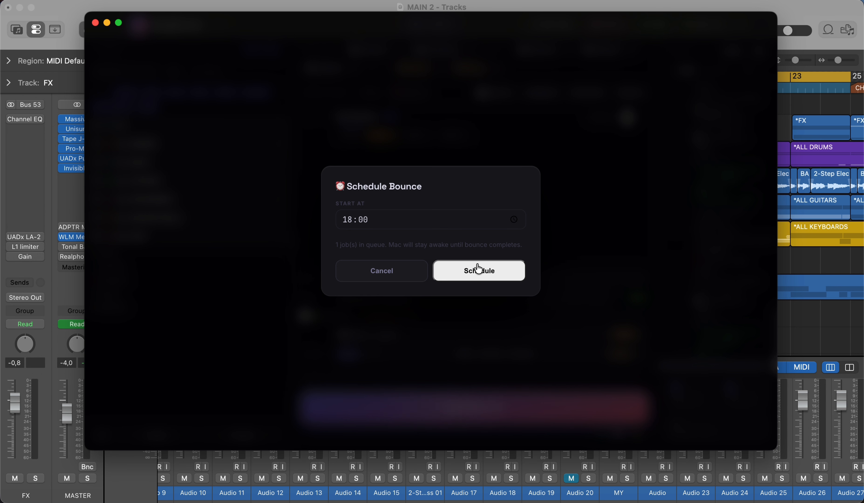
click(492, 273)
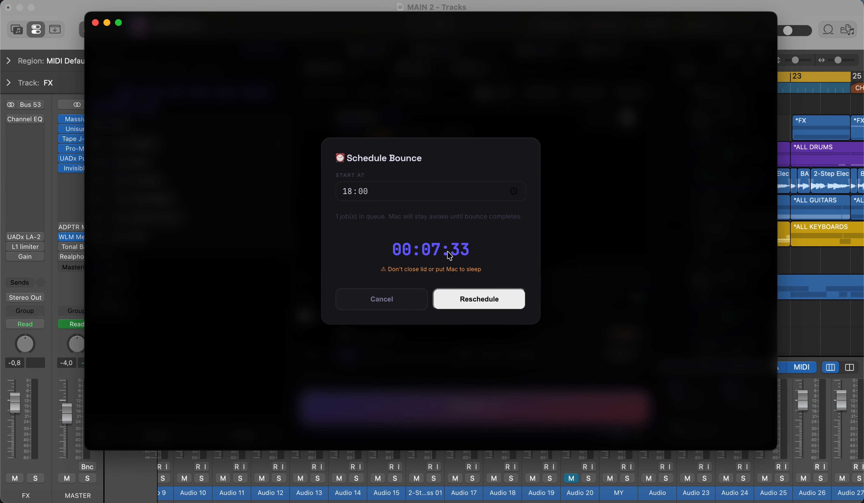
click(397, 303)
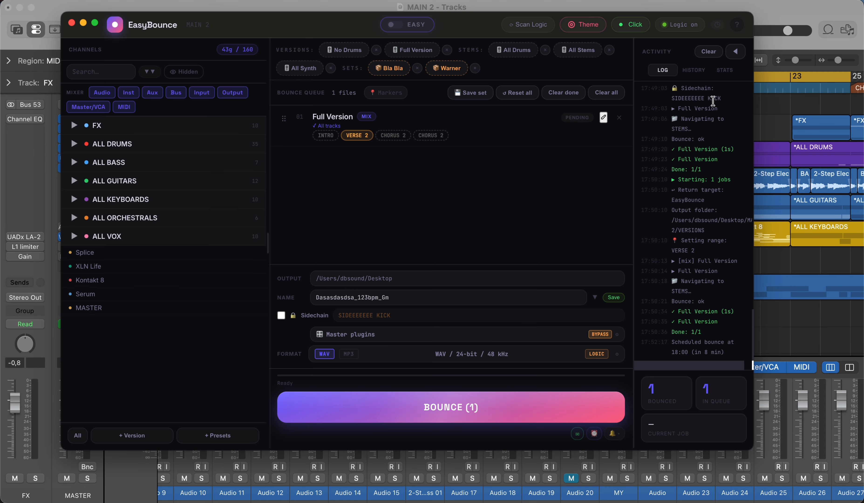
Turn on Easy mode and replace the queued Full Version with the ALL GUITARS and ALL ORCHESTRALS stems
click(403, 28)
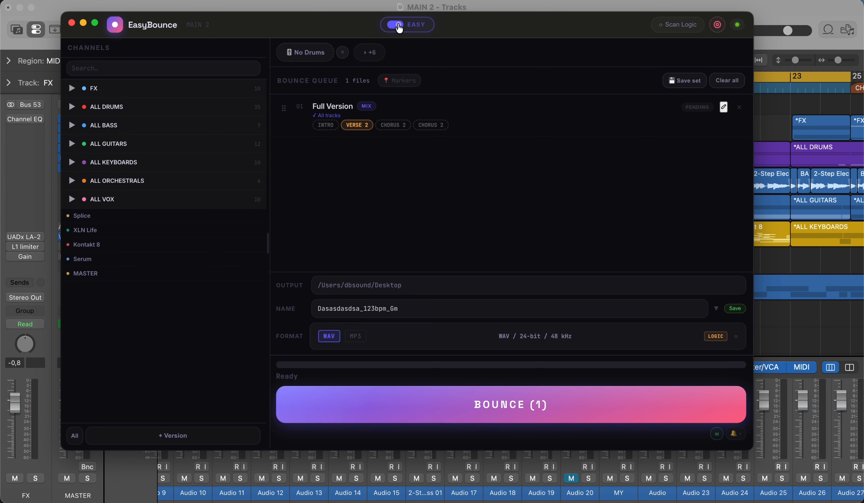
click(399, 28)
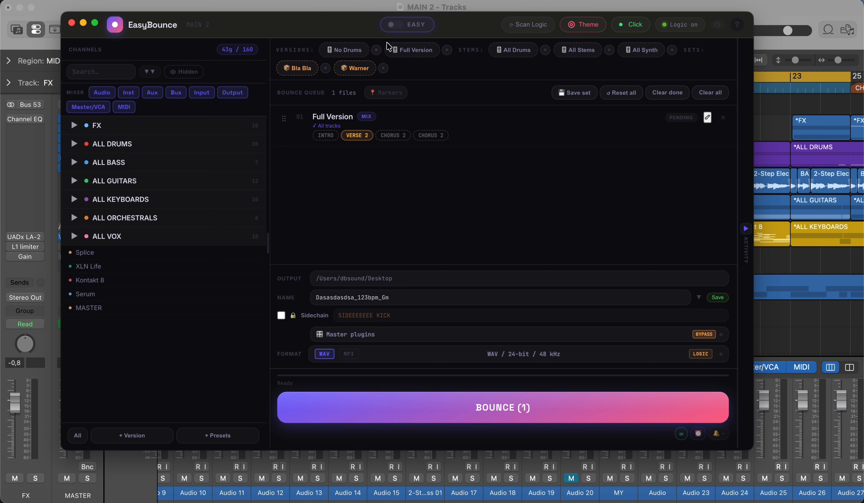
click(397, 25)
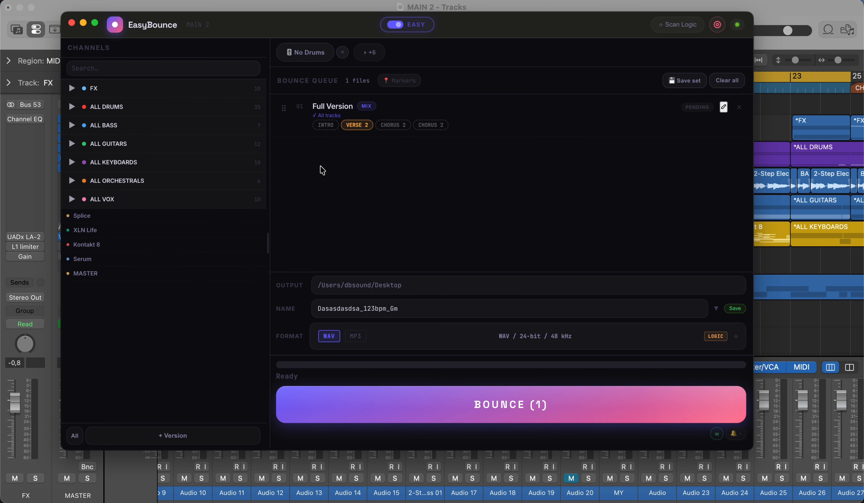
click(741, 108)
drag(131, 144, 539, 159)
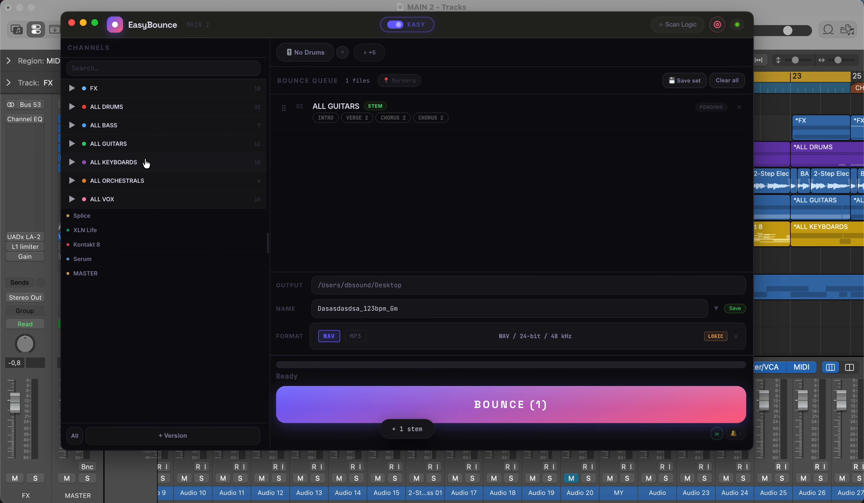
drag(153, 190, 411, 191)
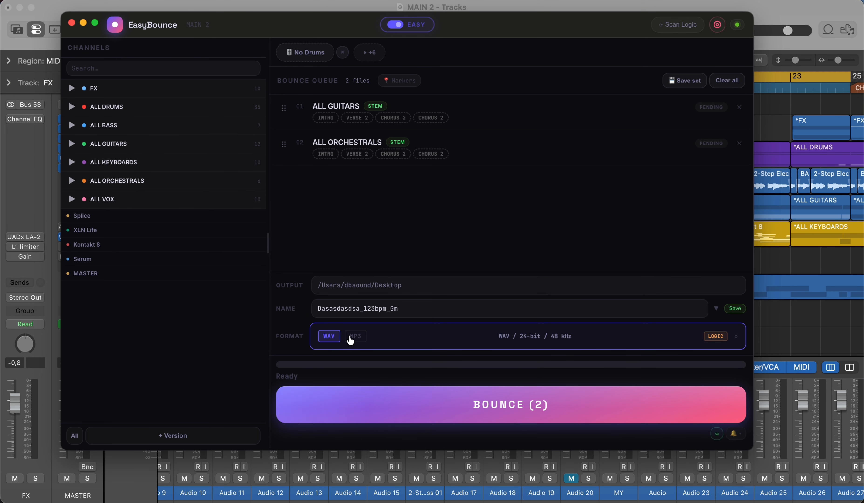
Turn off Easy mode and read through the activity log from its first entry to the latest
click(409, 26)
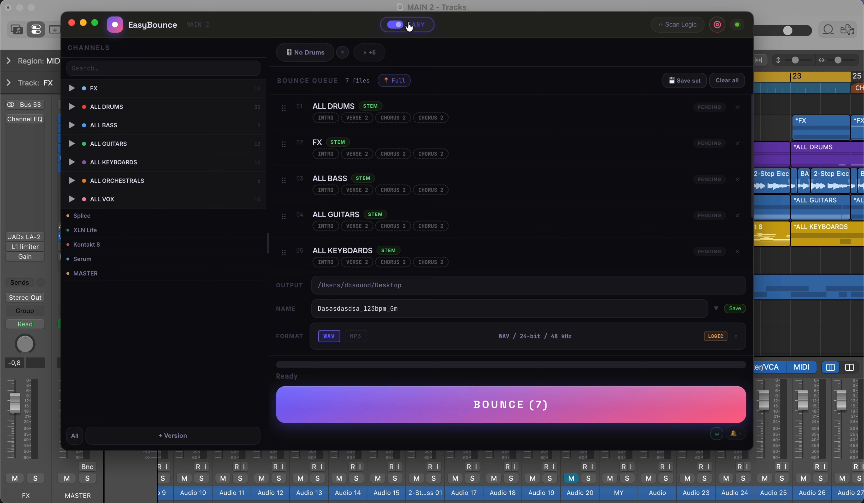
click(409, 25)
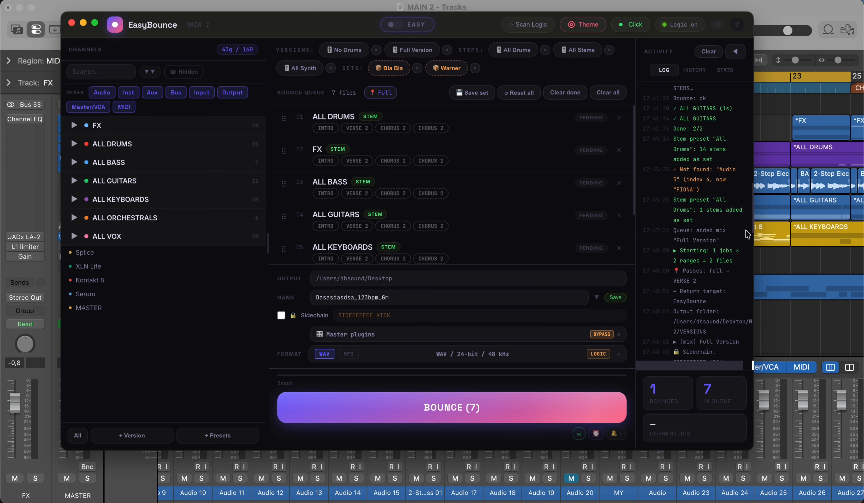
scroll(699, 218, up, 10)
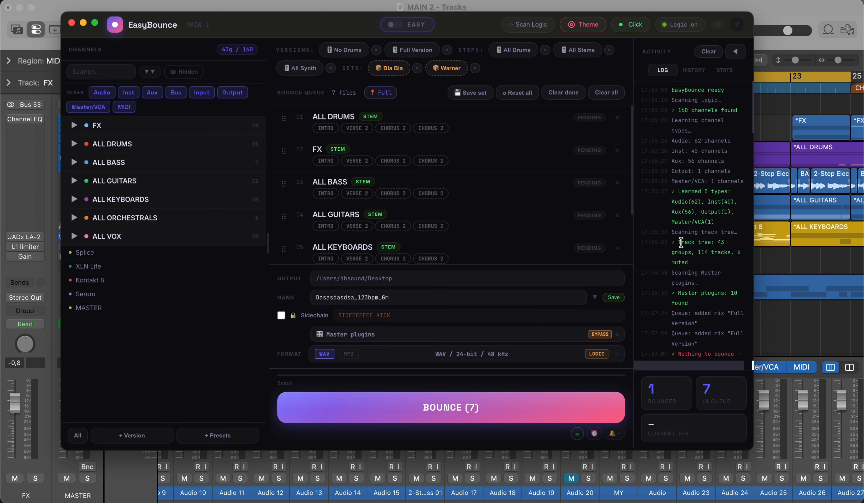
scroll(681, 242, down, 15)
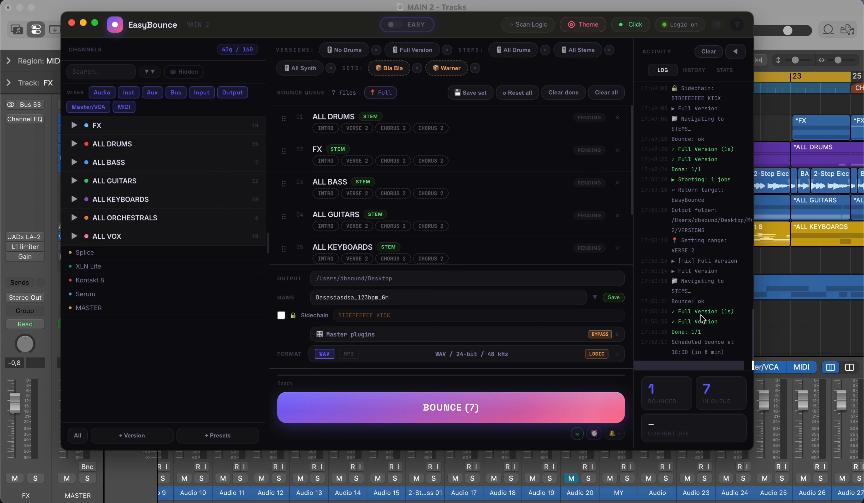
Review the bounce history, expanding several MAIN 2 and Untitled 2 sessions to see their files, and view the bounce statistics
click(695, 70)
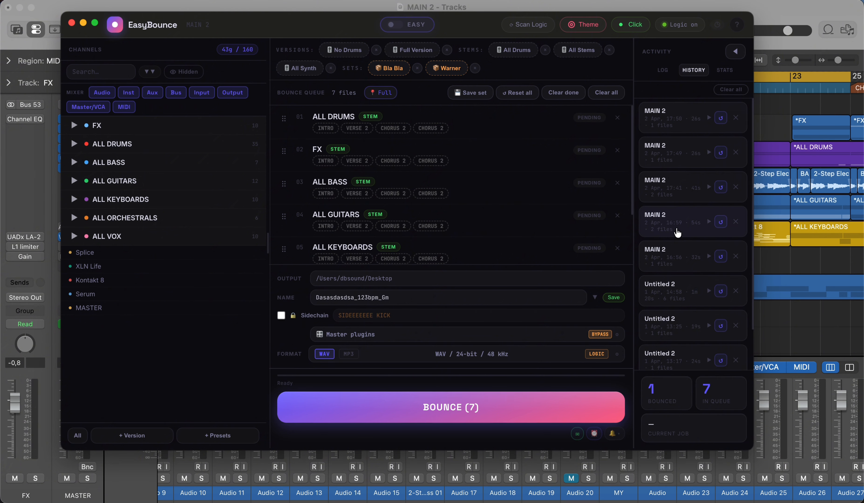
scroll(678, 232, down, 3)
scroll(673, 185, up, 3)
click(710, 187)
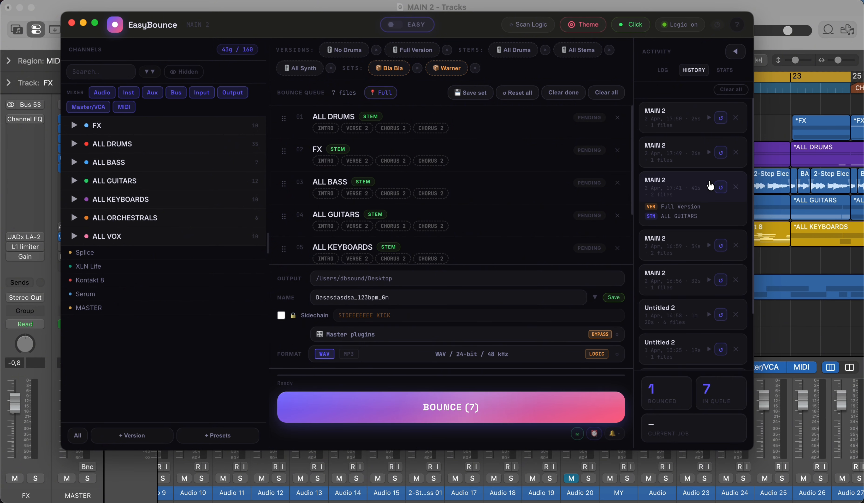
scroll(708, 160, down, 4)
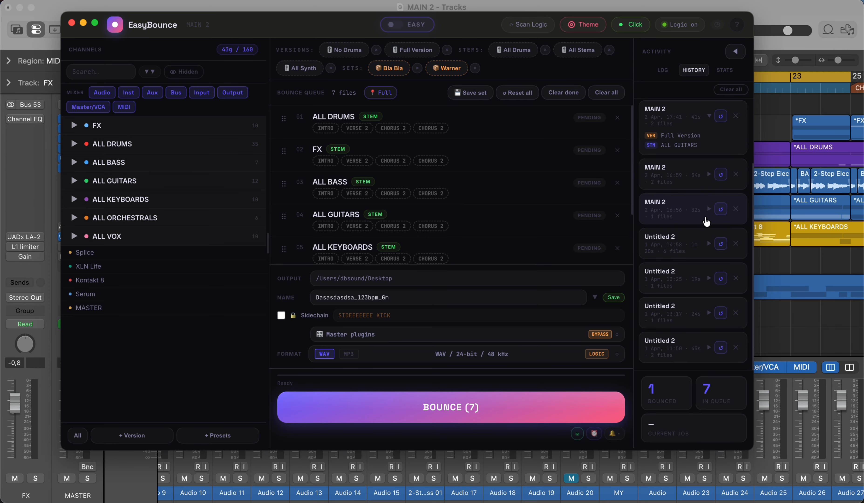
click(709, 210)
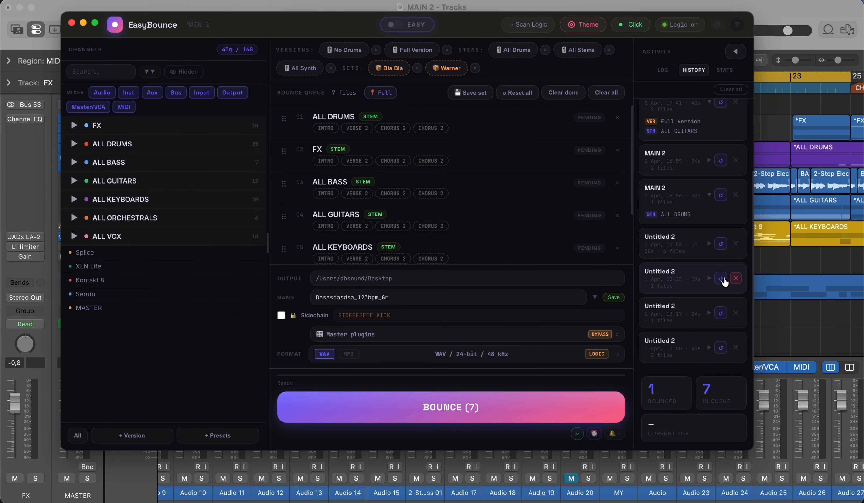
click(708, 279)
click(708, 312)
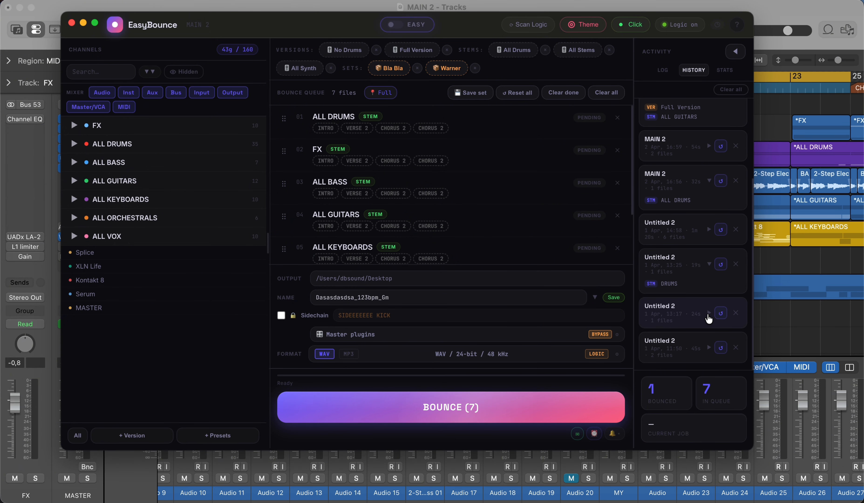
click(724, 71)
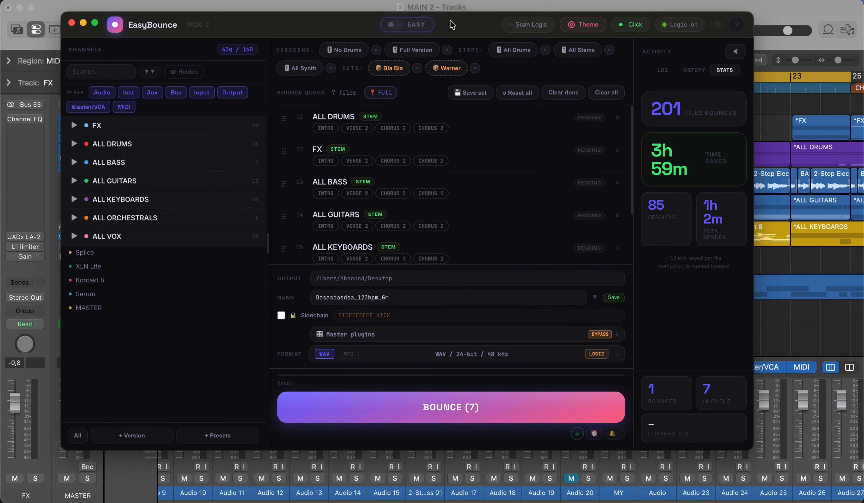
Reposition the EasyBounce window over the Logic Pro project and collapse the activity area
drag(458, 25, 504, 24)
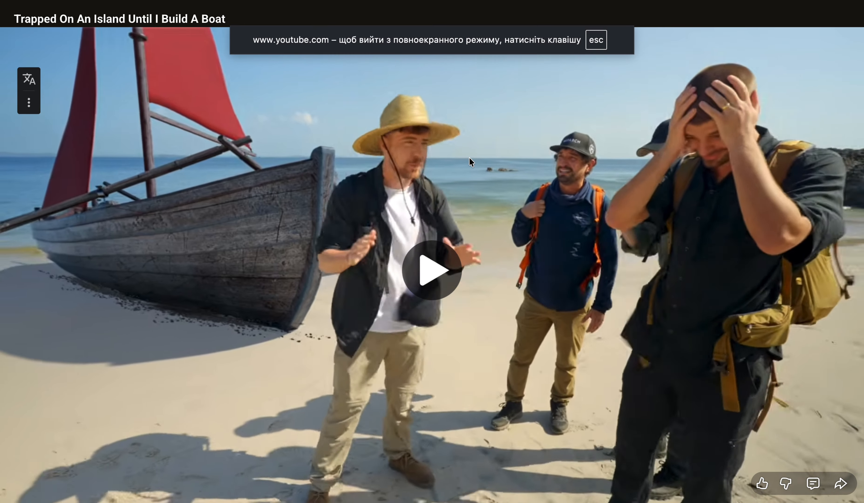
click(469, 158)
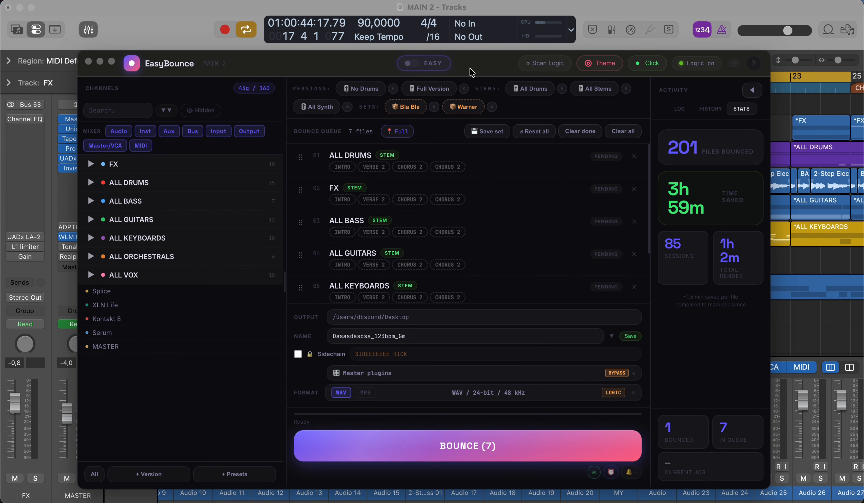
drag(481, 68, 484, 46)
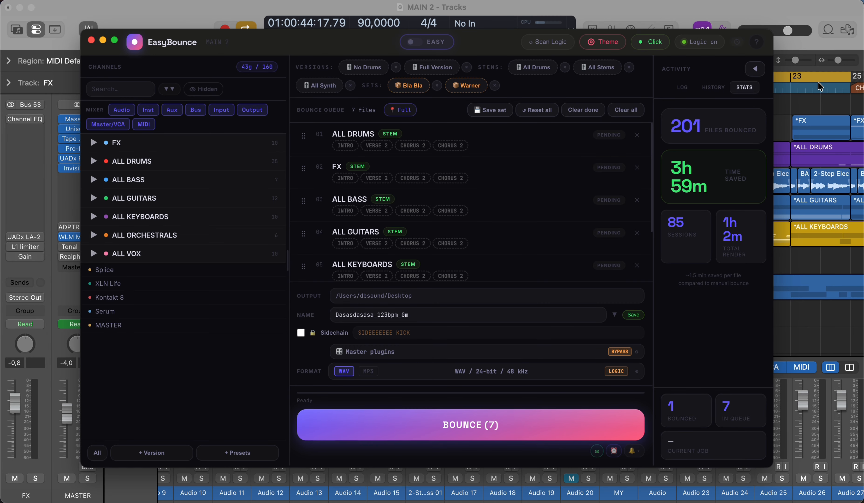
click(755, 68)
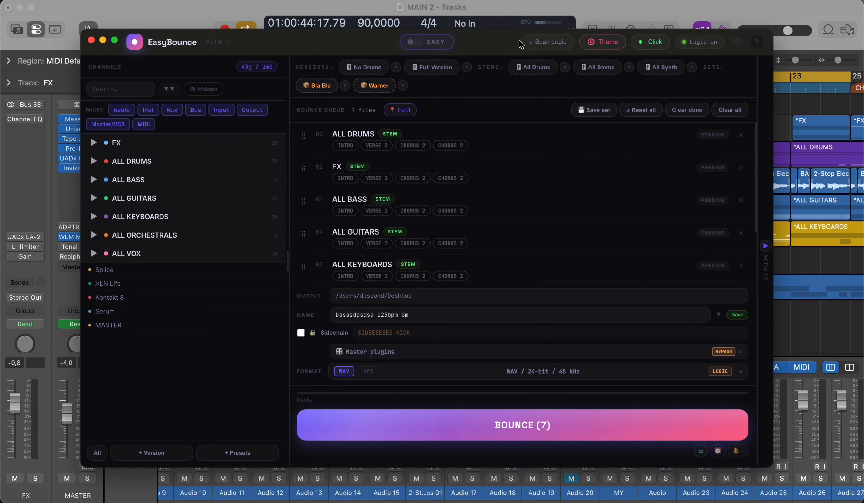
Try the Logic, Aurora, Obsidian, Studio and Pearl themes and return to the Dark theme
click(589, 47)
click(676, 110)
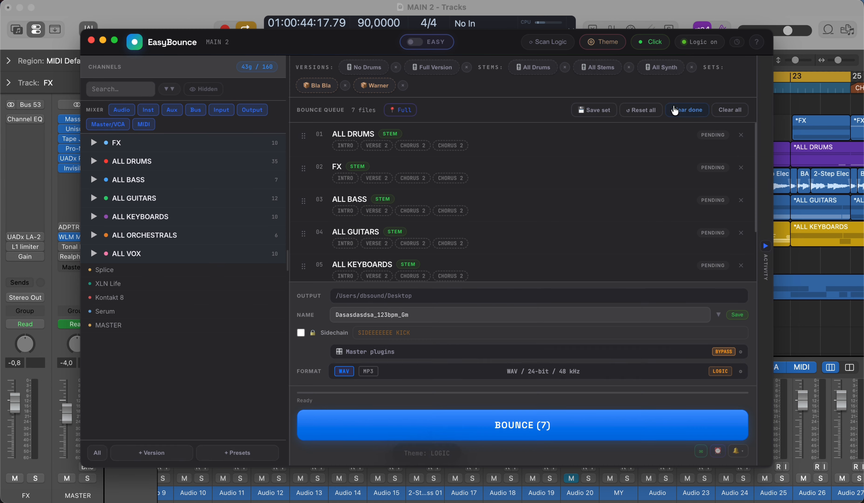
click(610, 45)
click(730, 108)
click(605, 45)
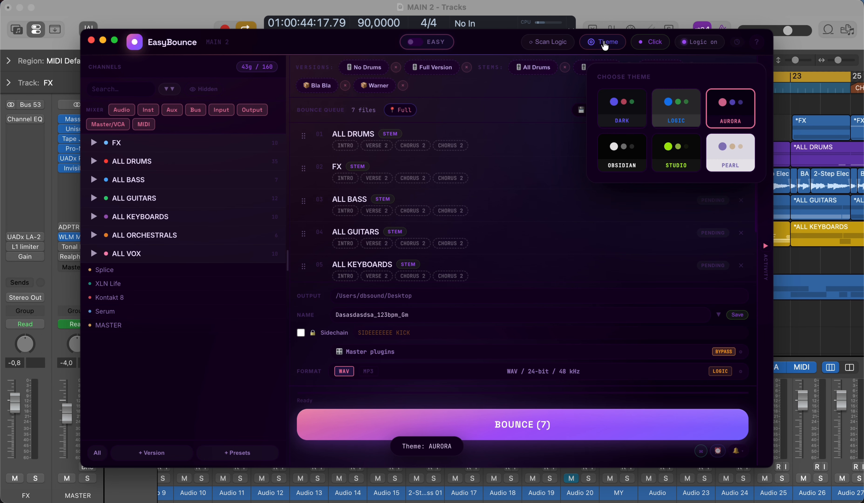
click(618, 153)
click(603, 43)
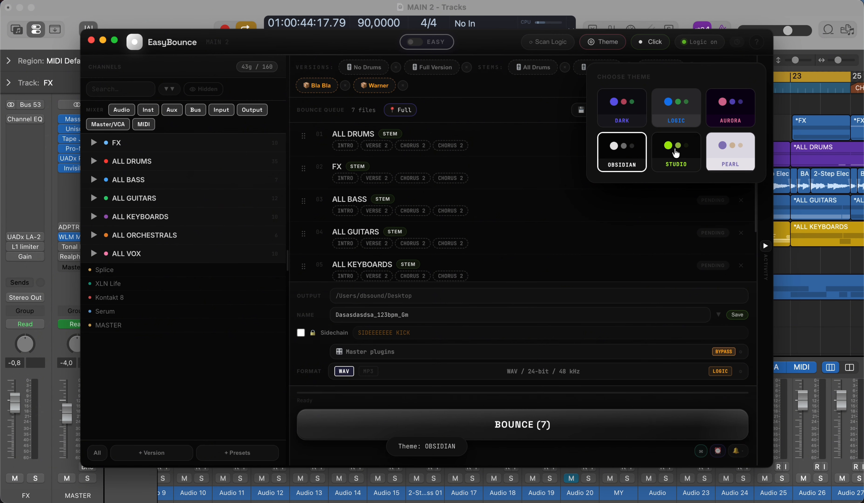
click(675, 150)
click(606, 44)
click(728, 149)
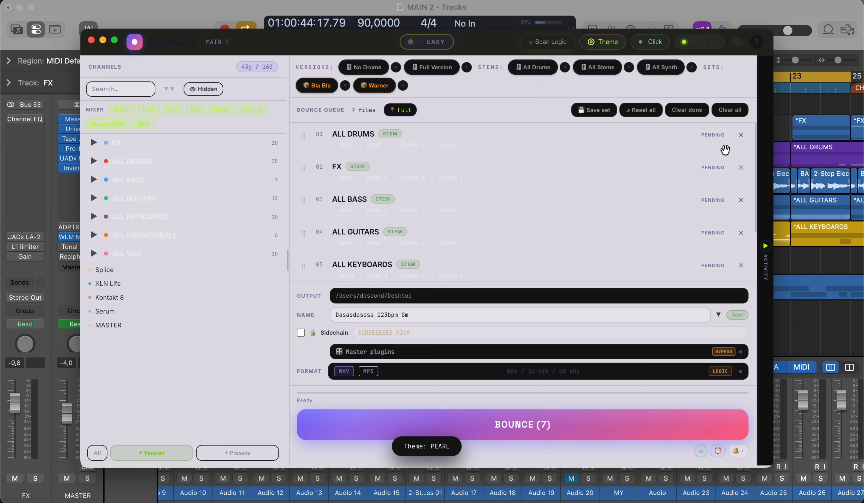
click(620, 41)
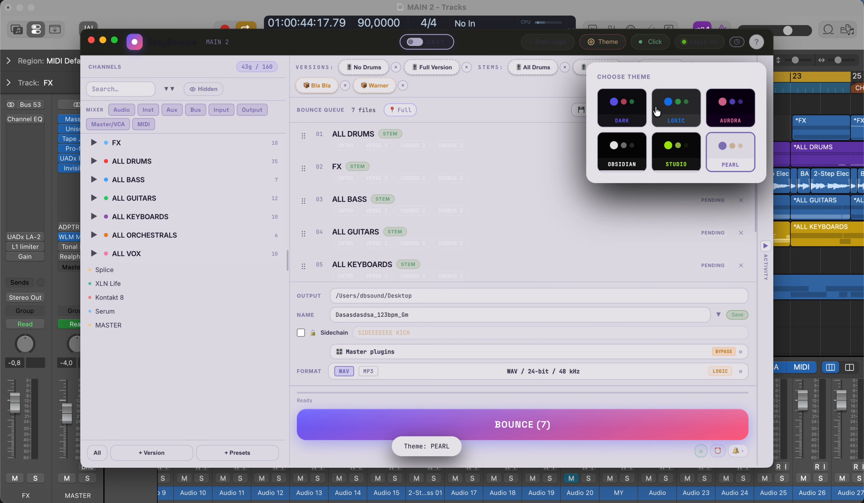
click(636, 105)
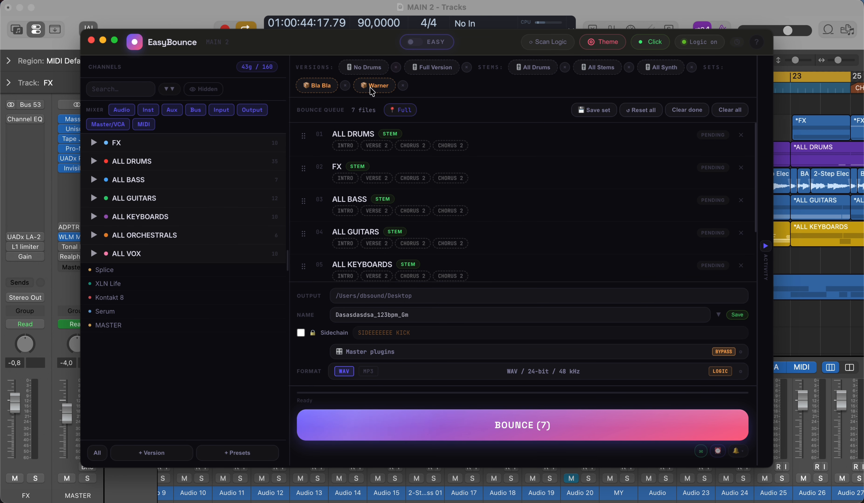
drag(328, 46, 340, 24)
drag(501, 27, 502, 60)
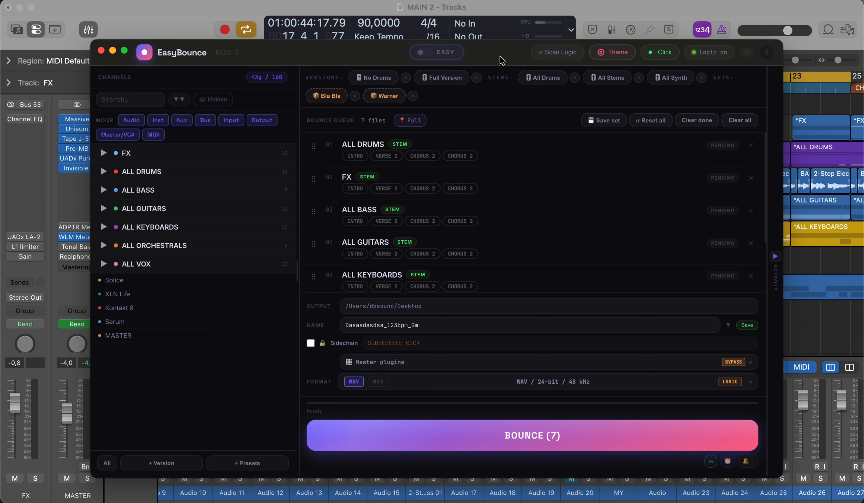
mouse_move(495, 52)
mouse_down()
mouse_move(503, 64)
mouse_move(499, 58)
mouse_up()
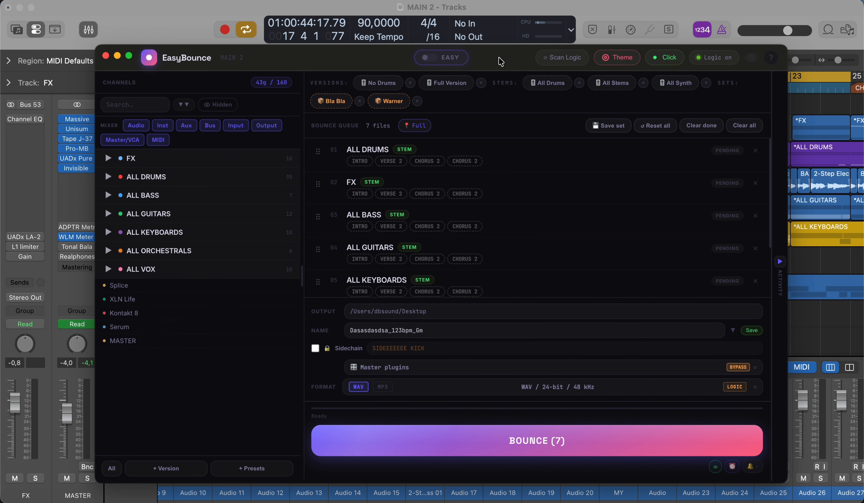
drag(501, 61, 528, 25)
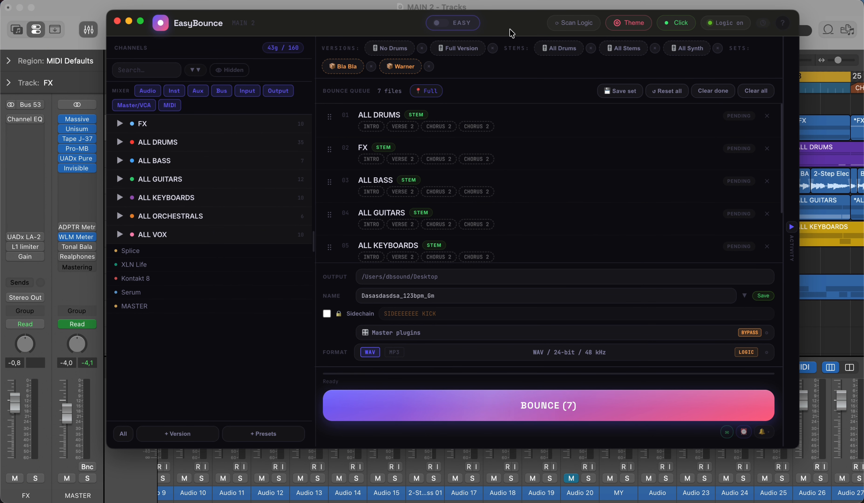